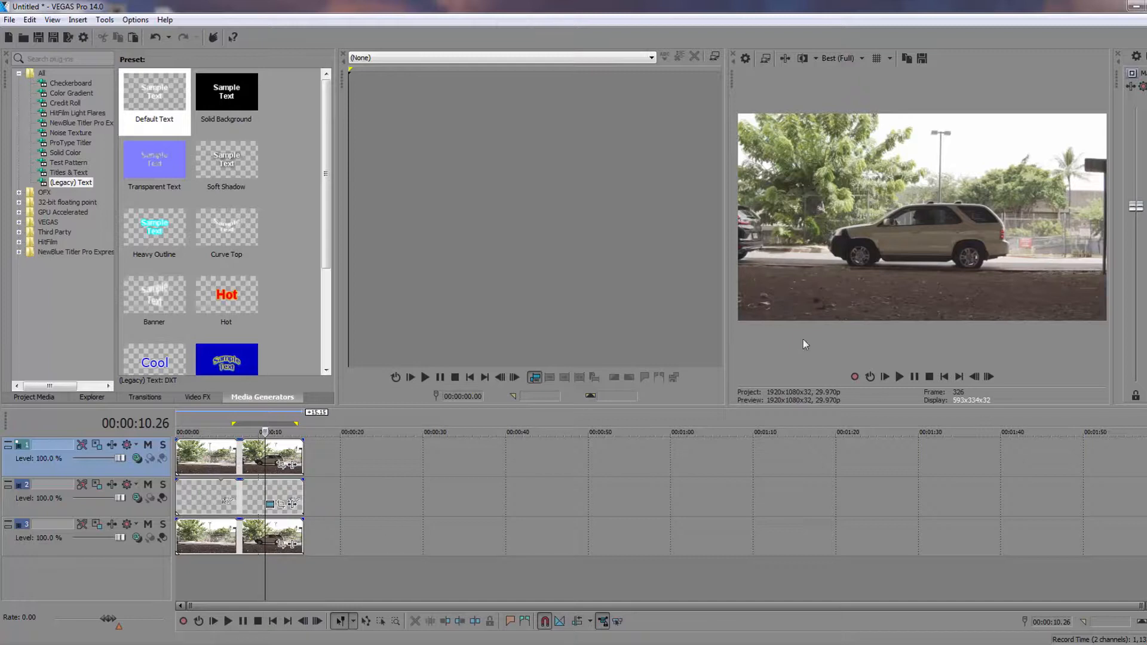
Step: Move the top-track clips away to expose the tracks underneath, and return them to the start of the timeline
drag(245, 457, 404, 458)
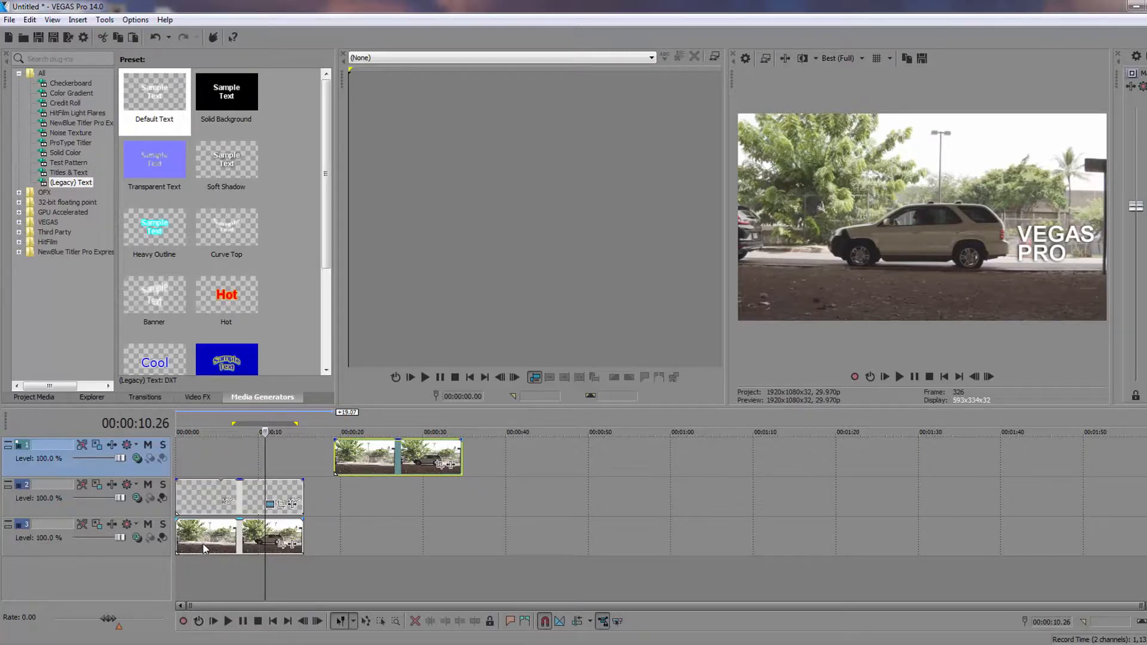
click(228, 540)
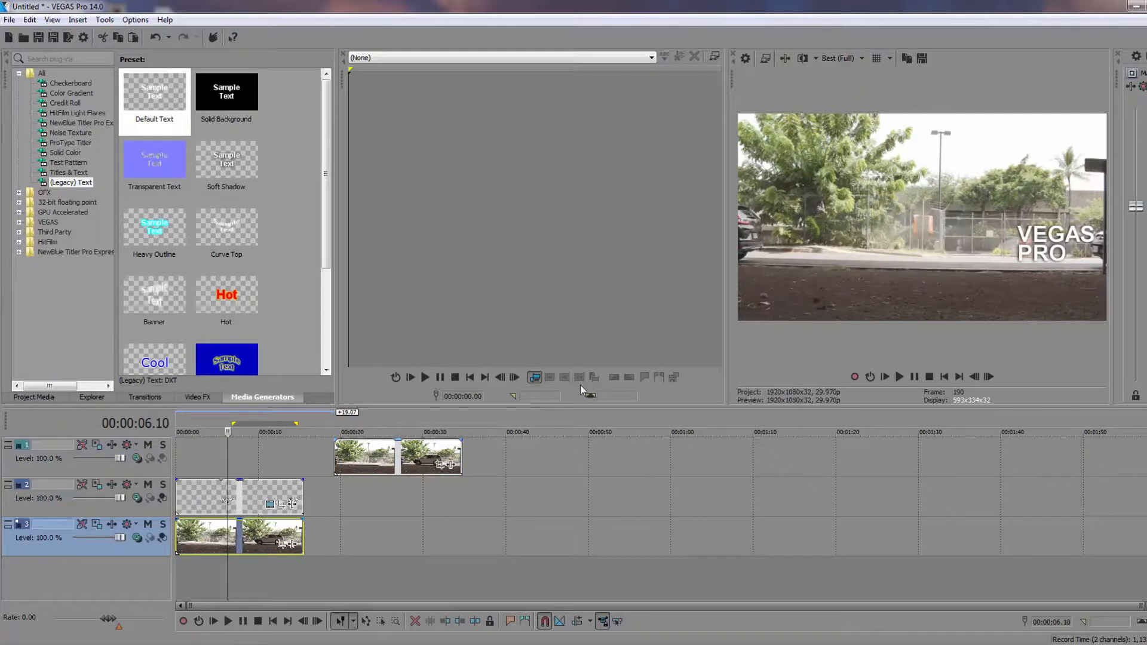
drag(378, 465, 213, 460)
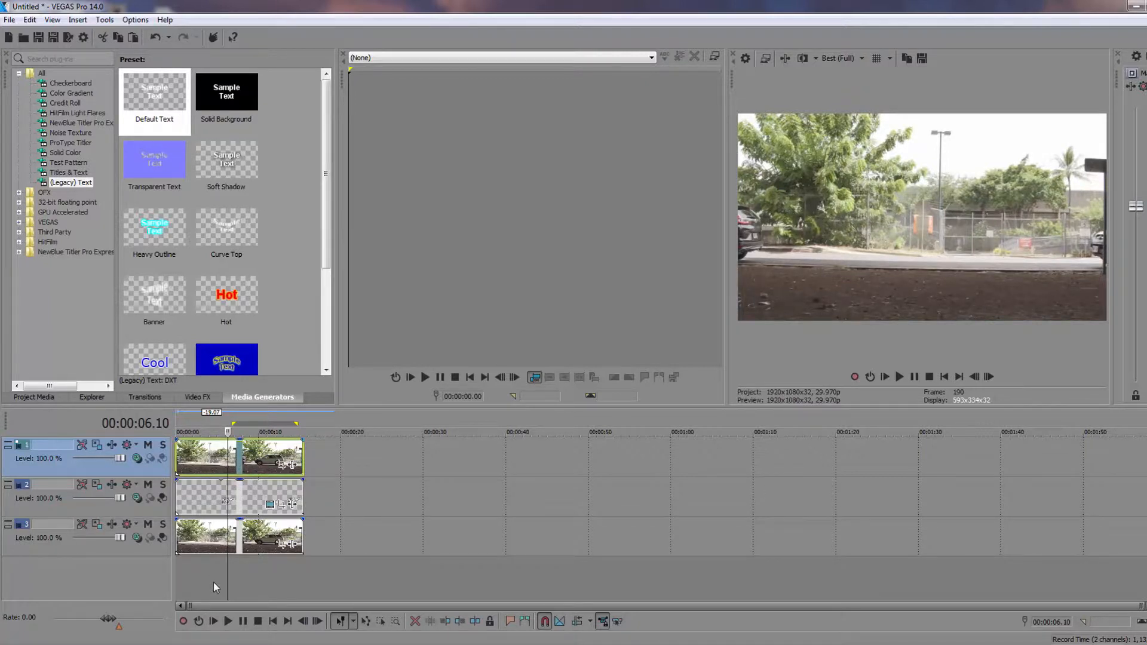
Step: At 00:00:11.11, lower the opacity of the top-track car clip so the title underneath shows through
mouse_move(260, 457)
mouse_down()
mouse_move(455, 457)
mouse_move(245, 453)
mouse_up()
click(270, 489)
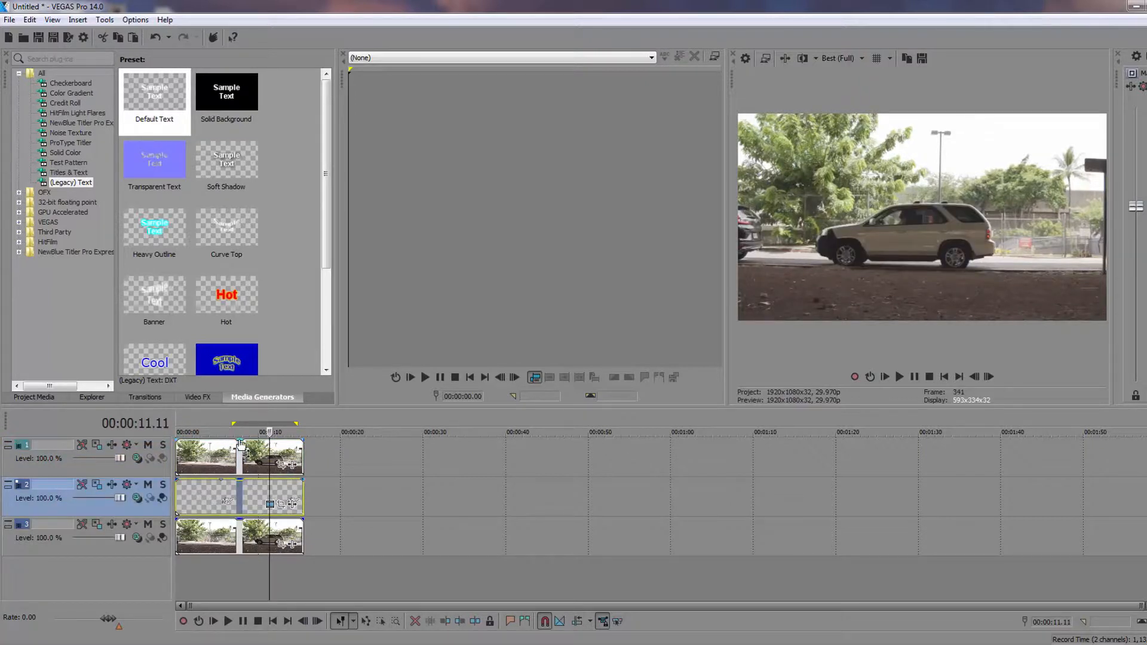
drag(241, 443, 240, 471)
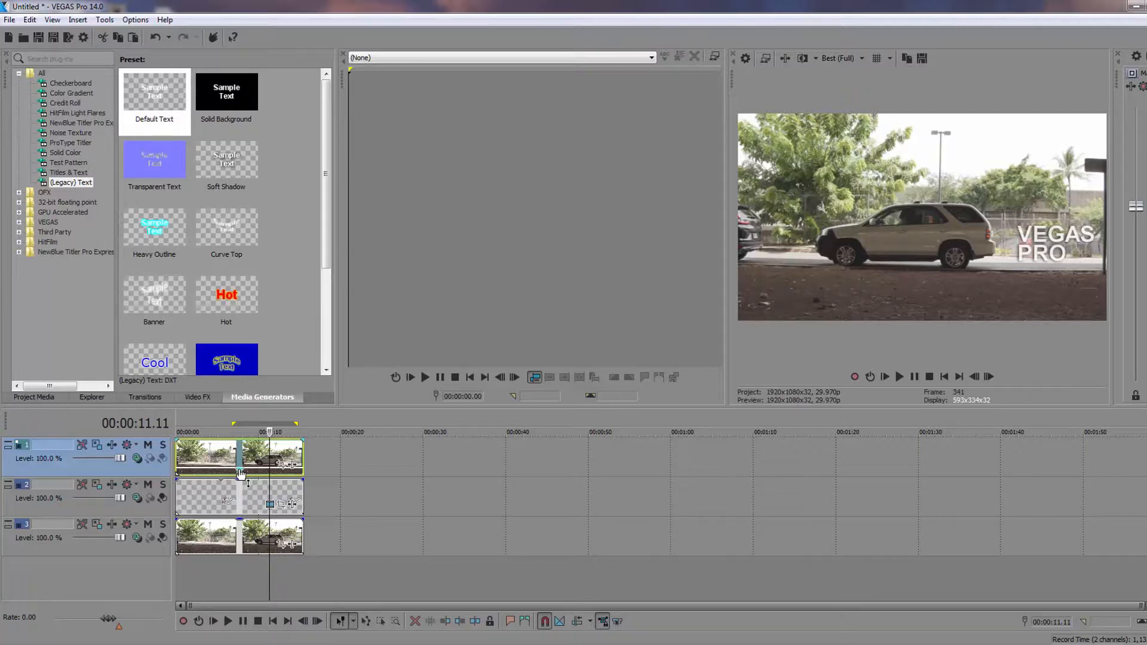
drag(240, 474, 250, 441)
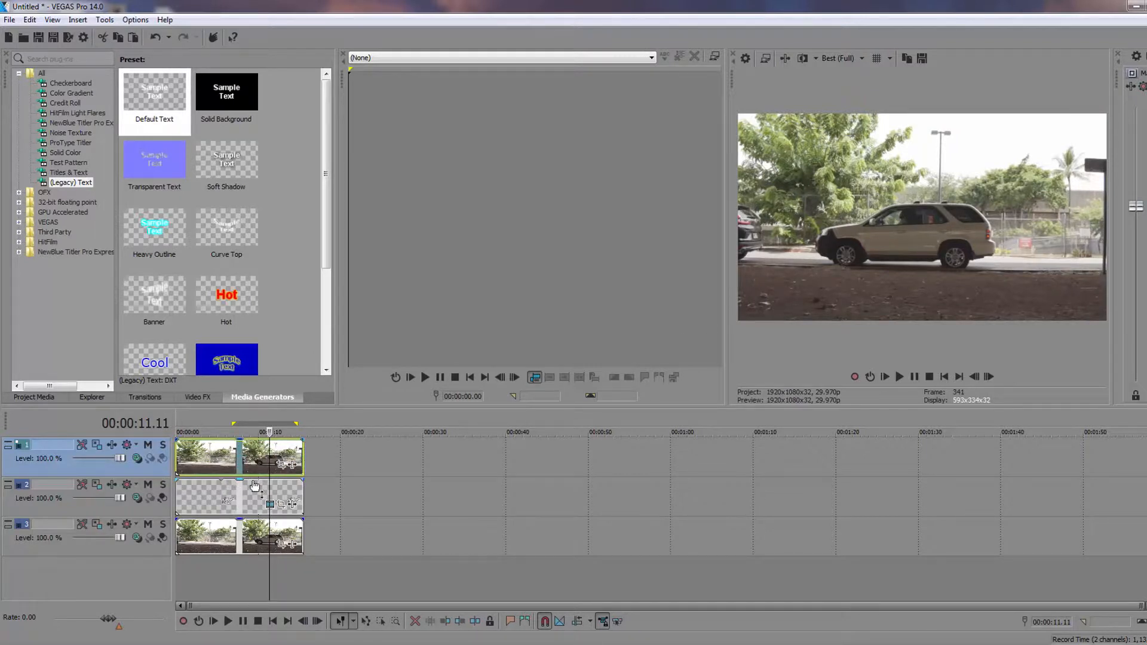
mouse_move(242, 444)
drag(241, 441, 251, 471)
Step: Open Event Pan/Crop for the second clip on the top track, enable its mask, and go to 00:00:09.00
click(281, 465)
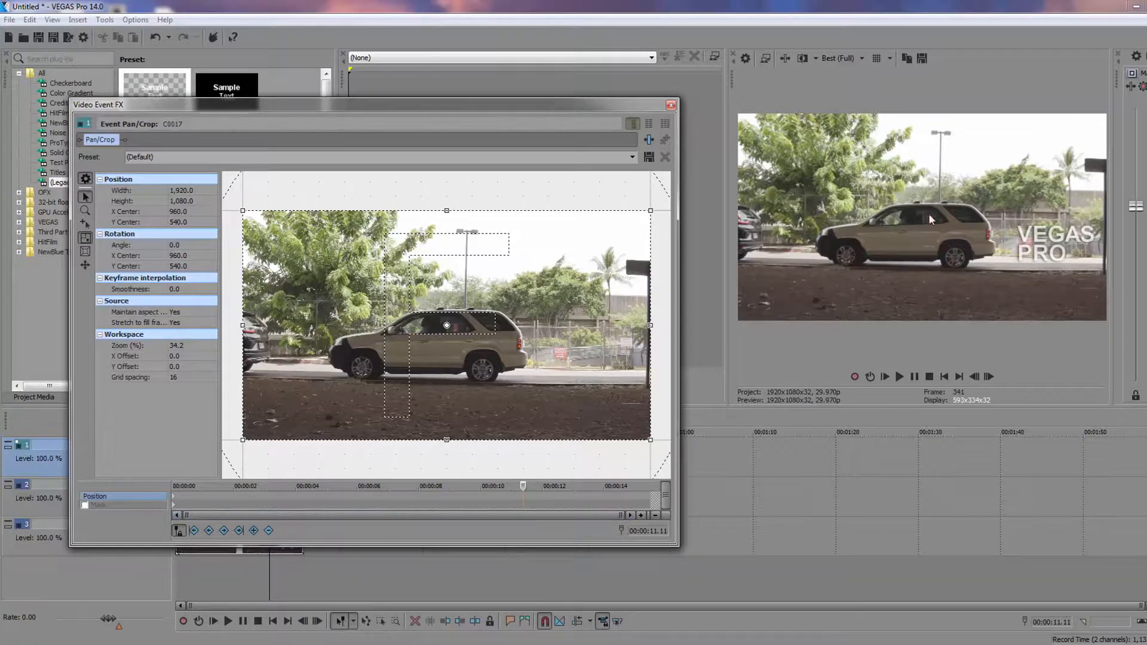
mouse_move(560, 106)
mouse_down()
mouse_move(587, 186)
mouse_move(990, 416)
mouse_move(572, 115)
mouse_up()
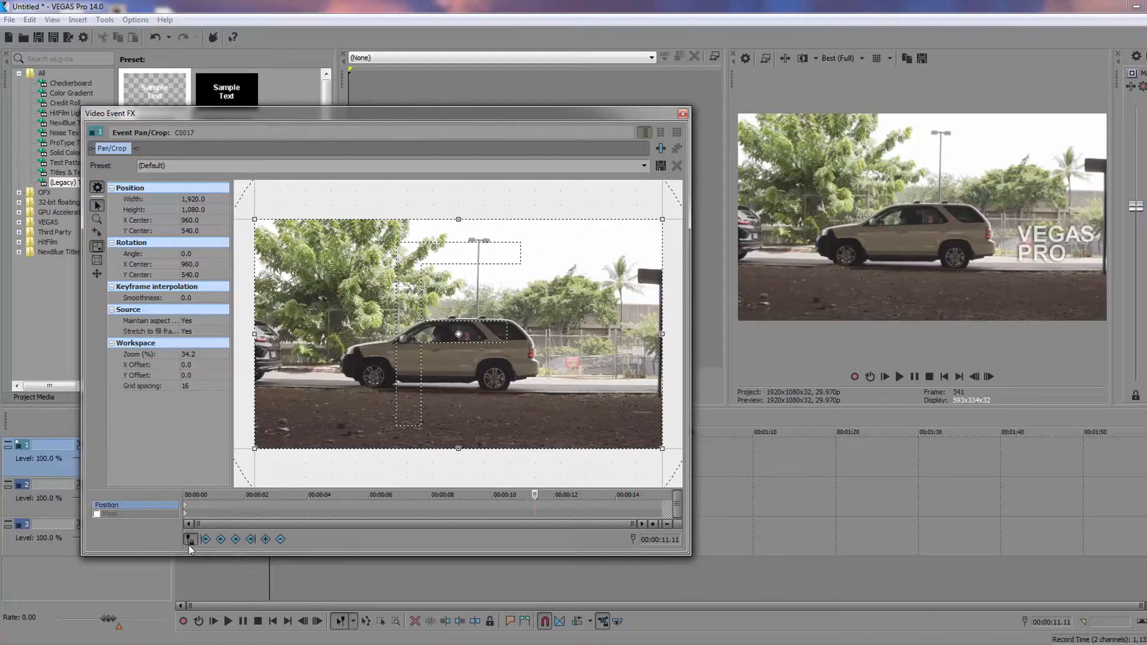
click(96, 514)
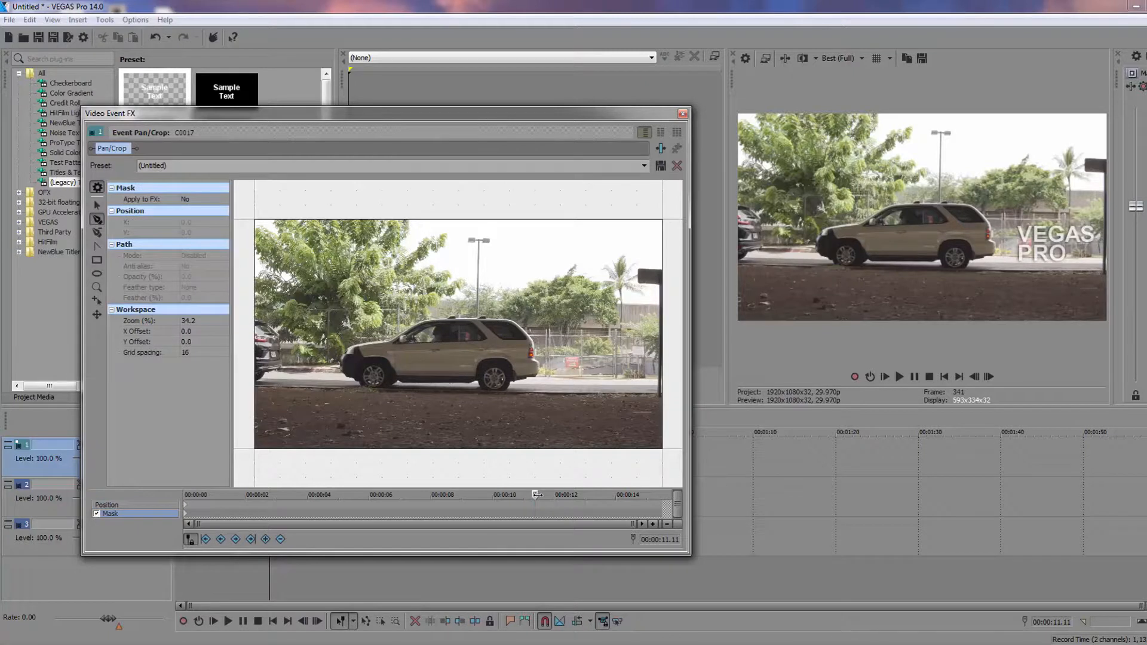
drag(534, 494, 462, 501)
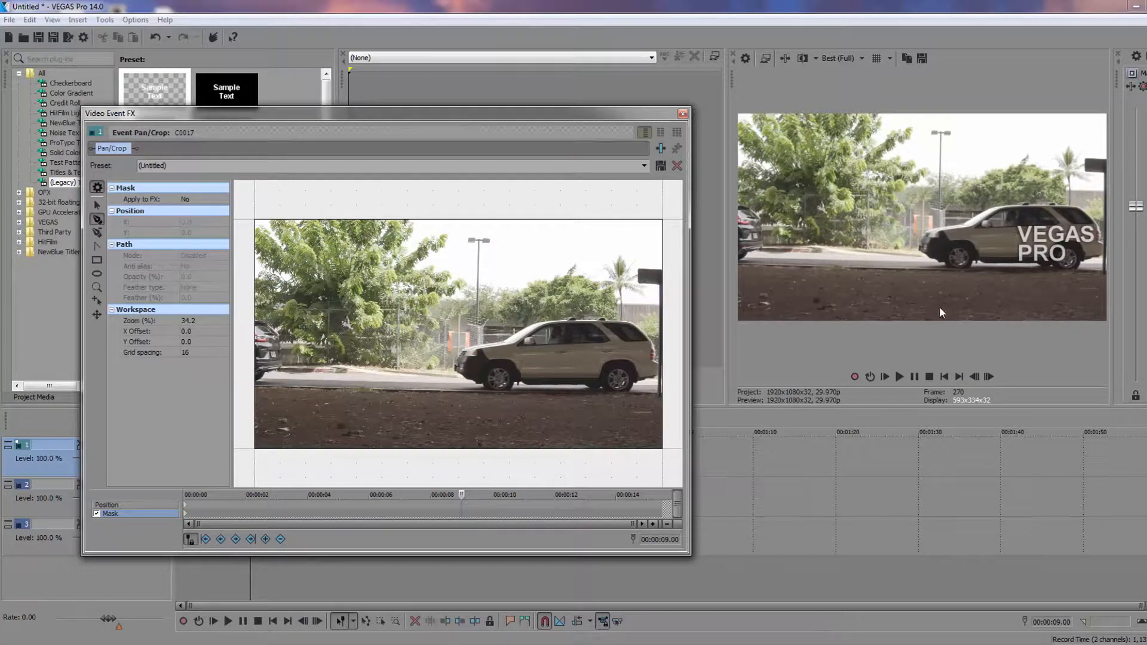
Step: Set the VEGAS PRO title's leading to 0.685 and scaling to 0.555, trying a smaller scaling of 0.481 first
drag(604, 112, 955, 244)
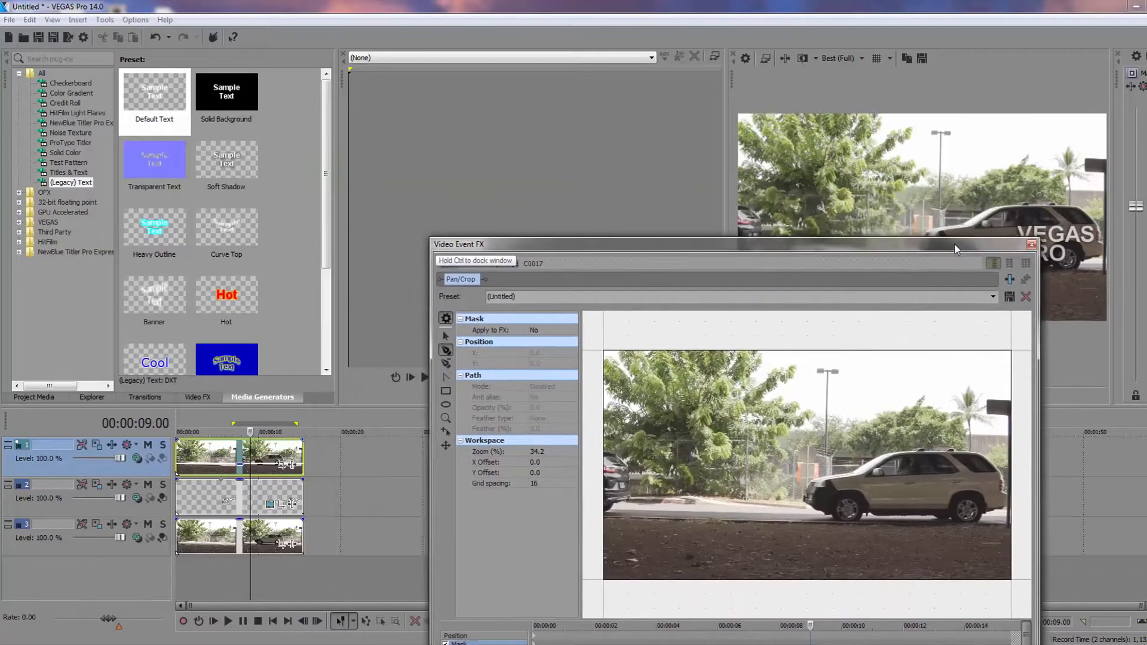
click(270, 504)
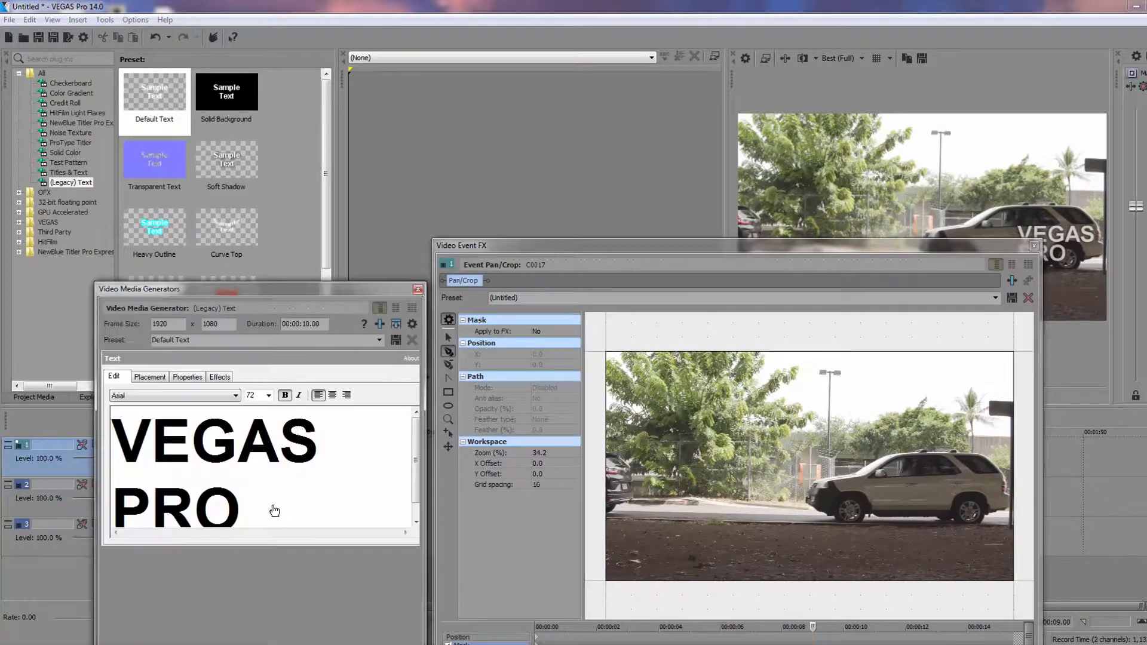
click(188, 377)
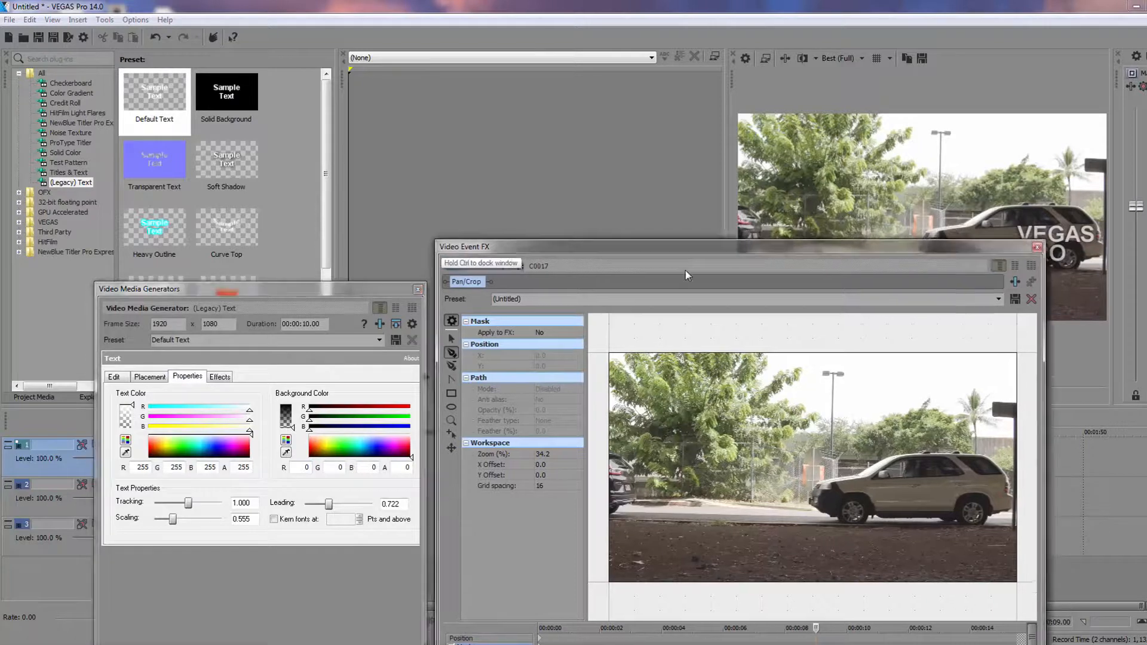
drag(660, 245, 748, 345)
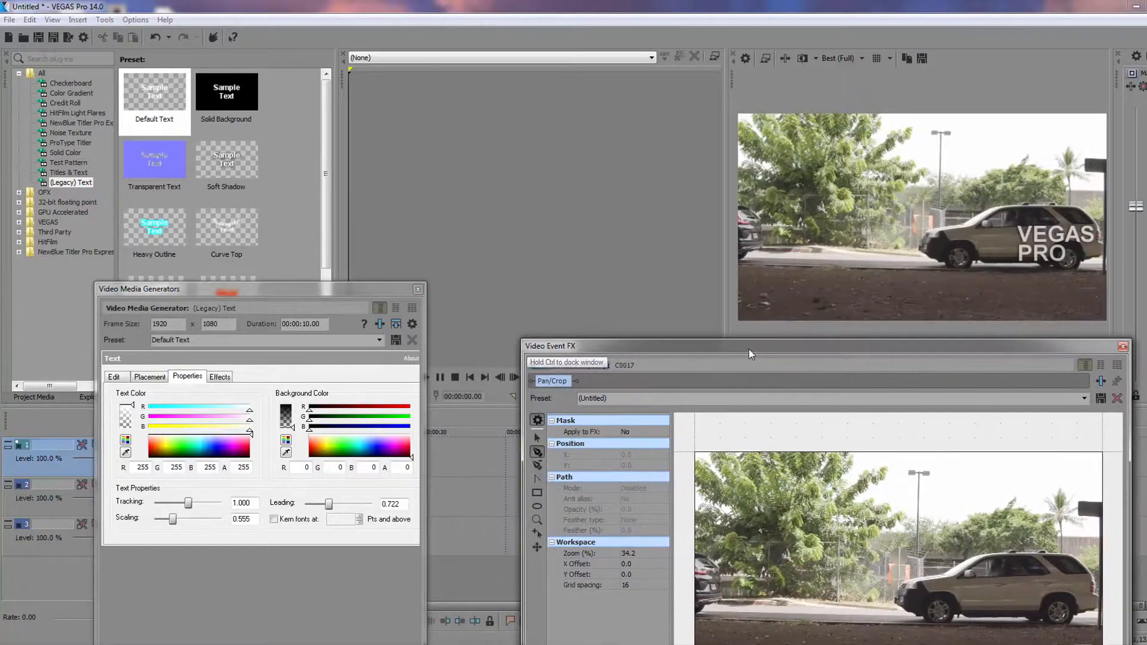
click(327, 508)
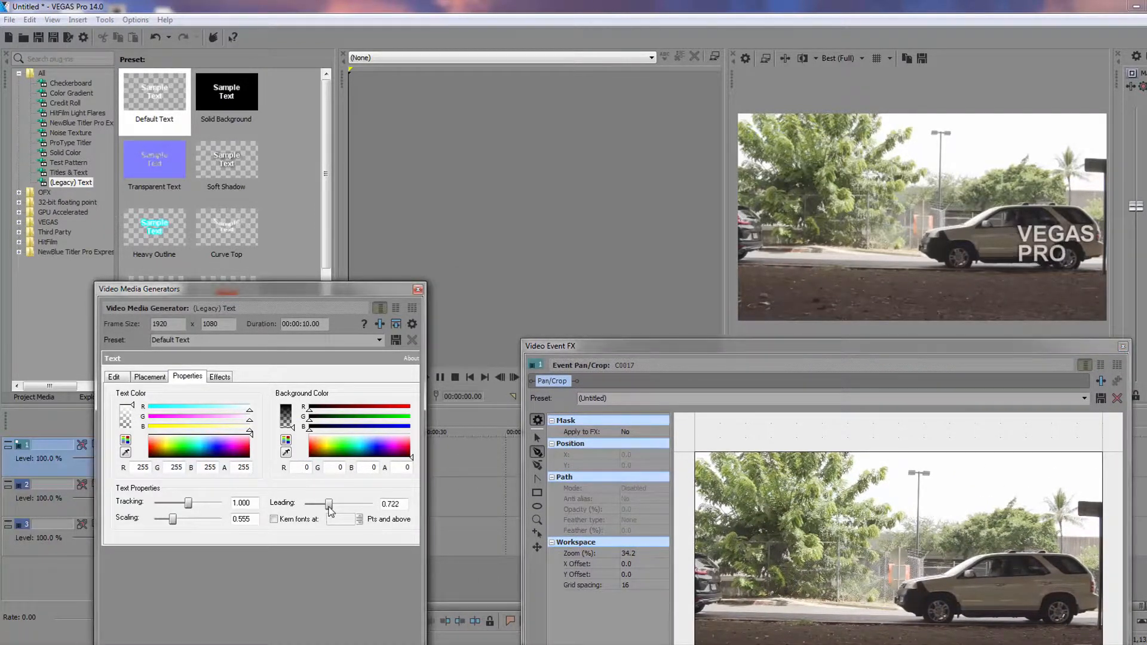
drag(329, 506, 327, 506)
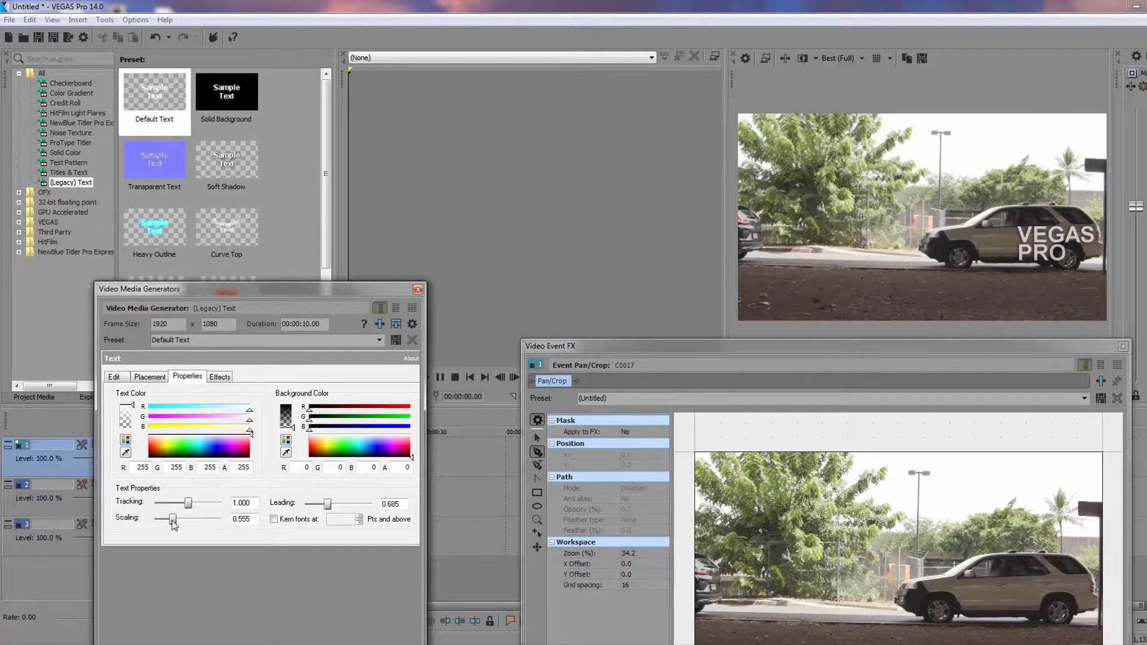
drag(173, 525, 171, 525)
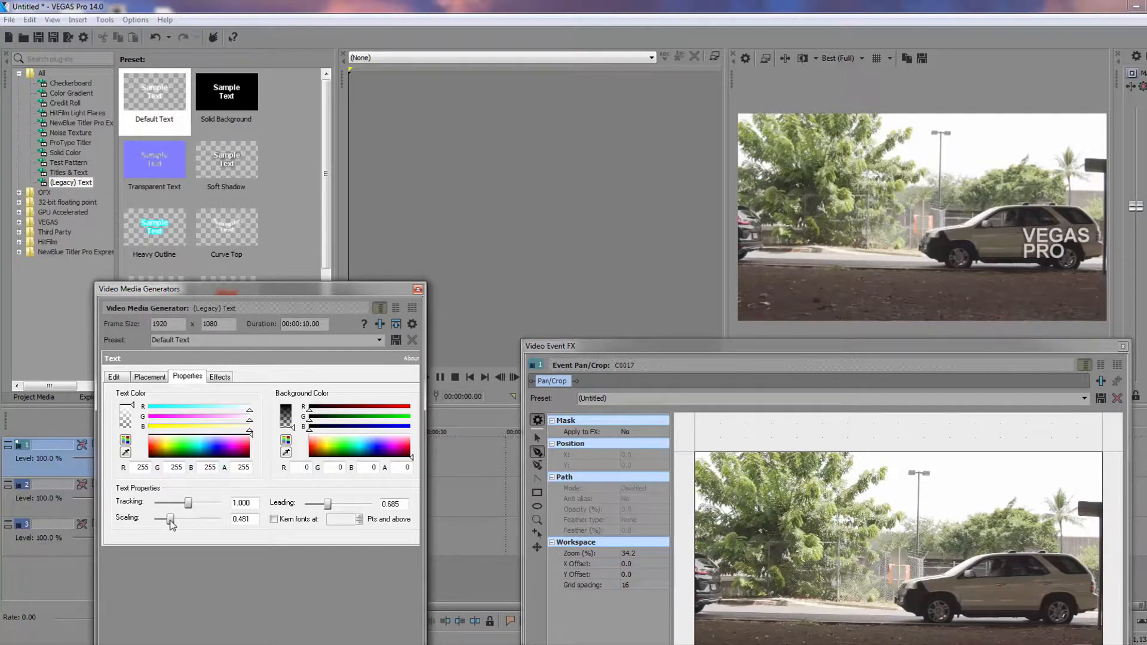
drag(171, 525, 174, 525)
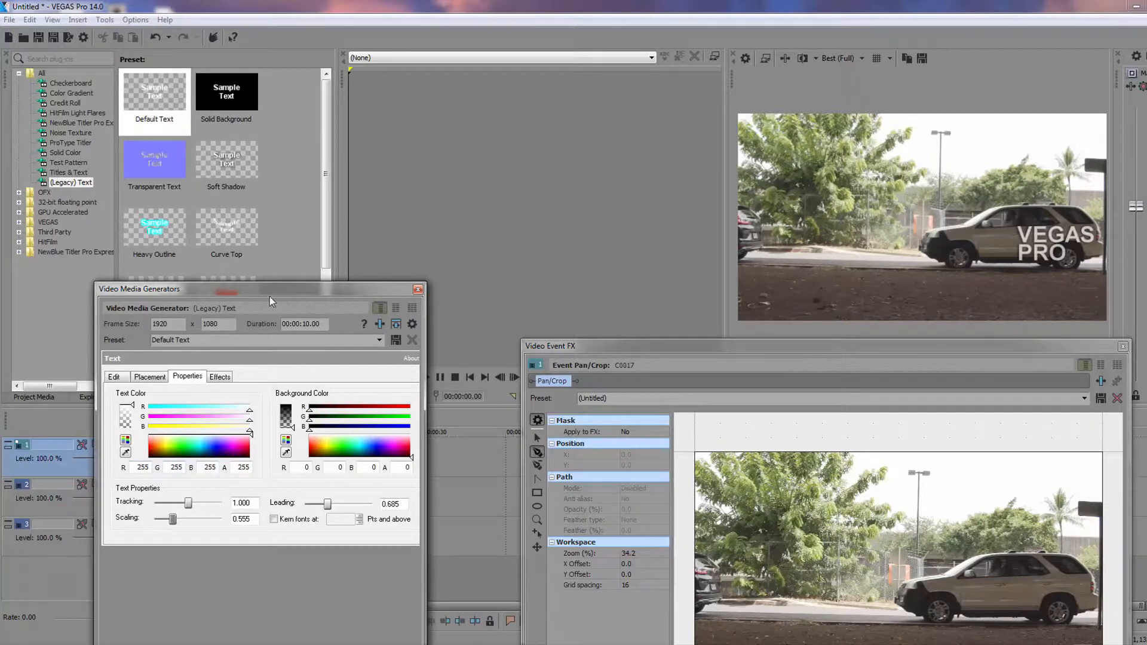
click(418, 290)
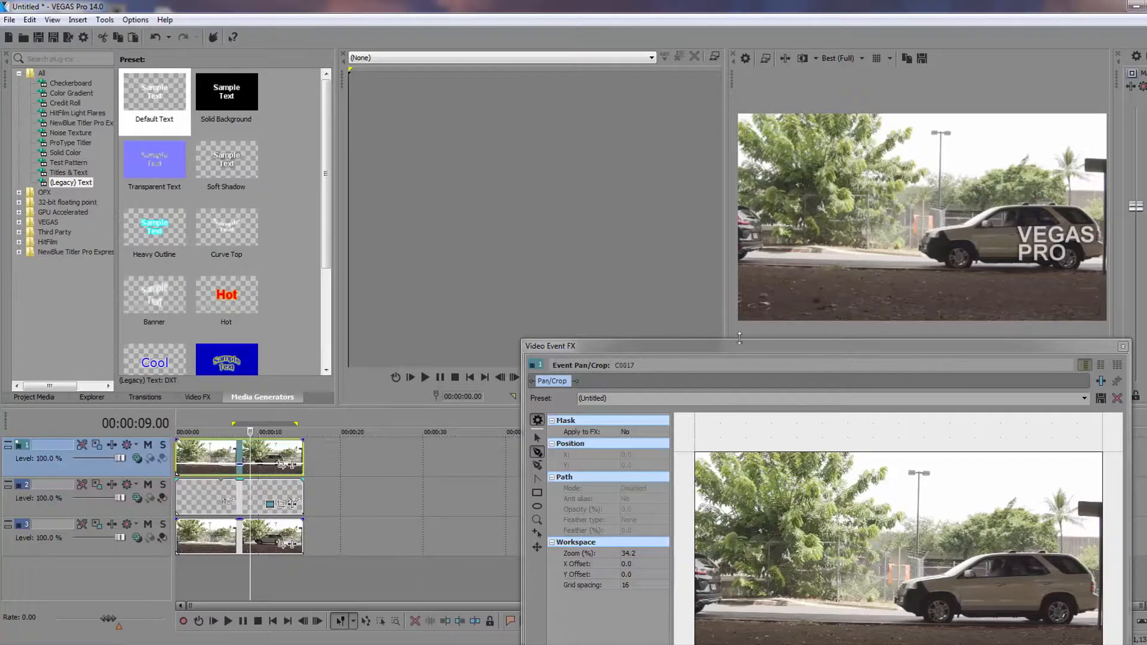
Step: Set the opacity of the top-track car clip to about 37%, keeping its Pan/Crop mask editor open
drag(774, 346, 343, 157)
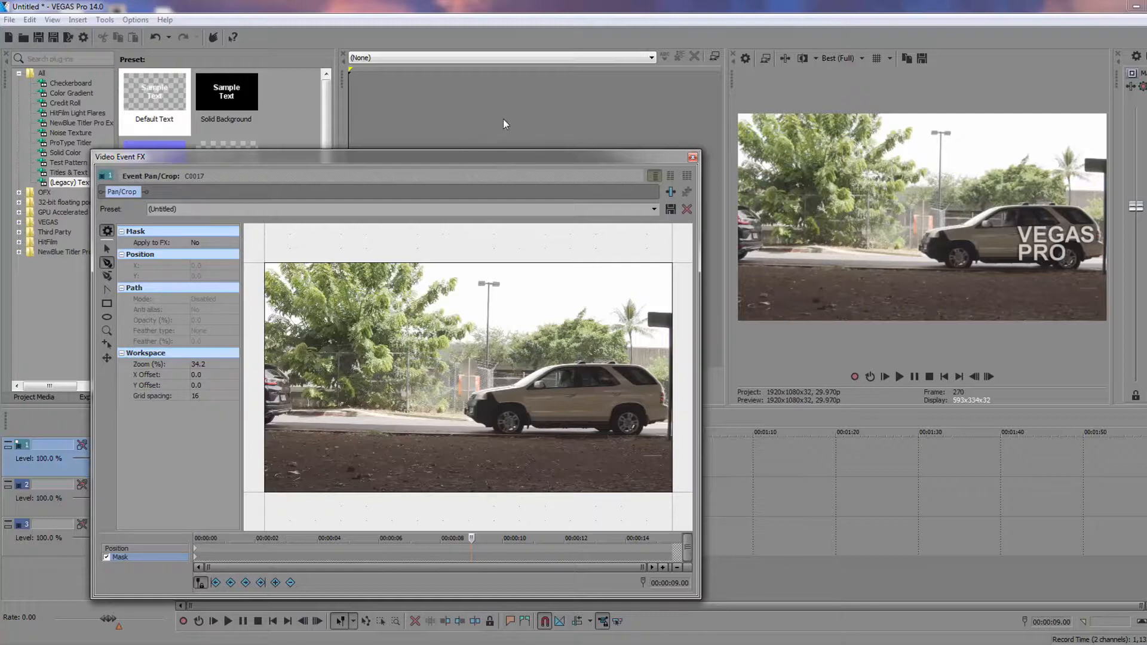
drag(489, 154, 752, 498)
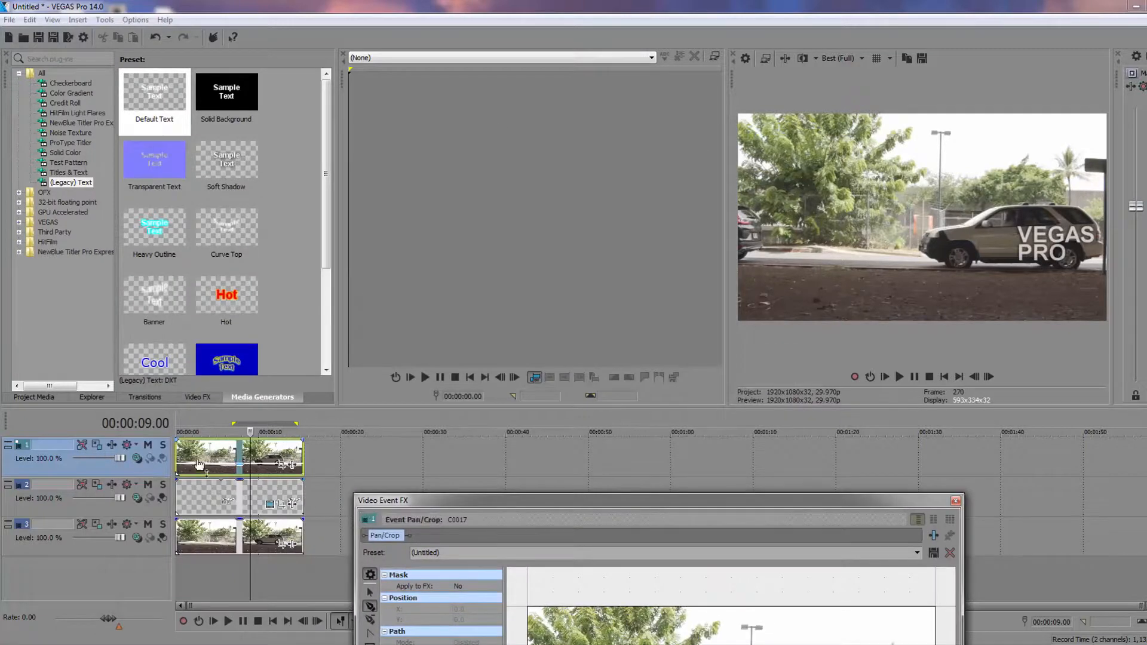
drag(242, 442, 244, 467)
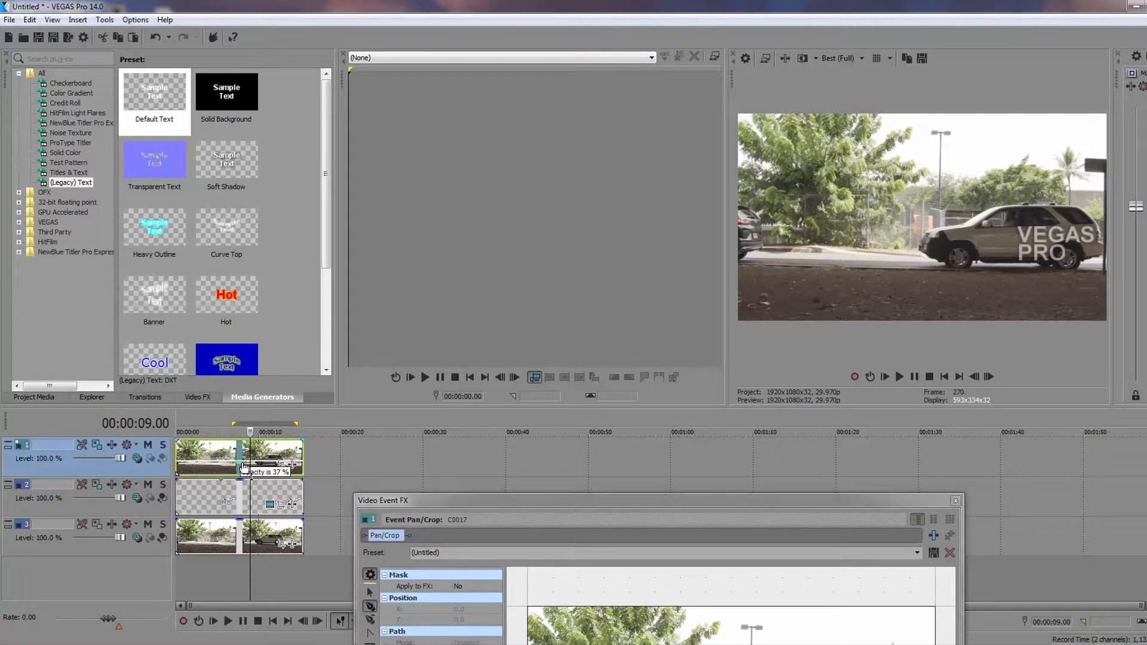
drag(575, 502, 317, 155)
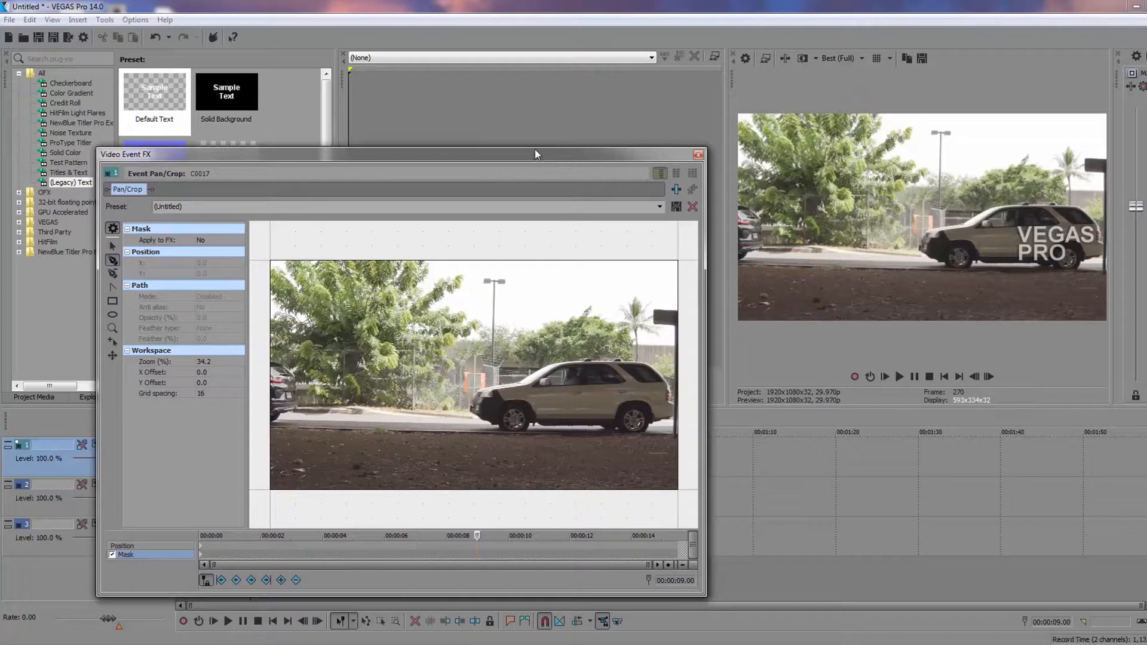
drag(536, 154, 494, 95)
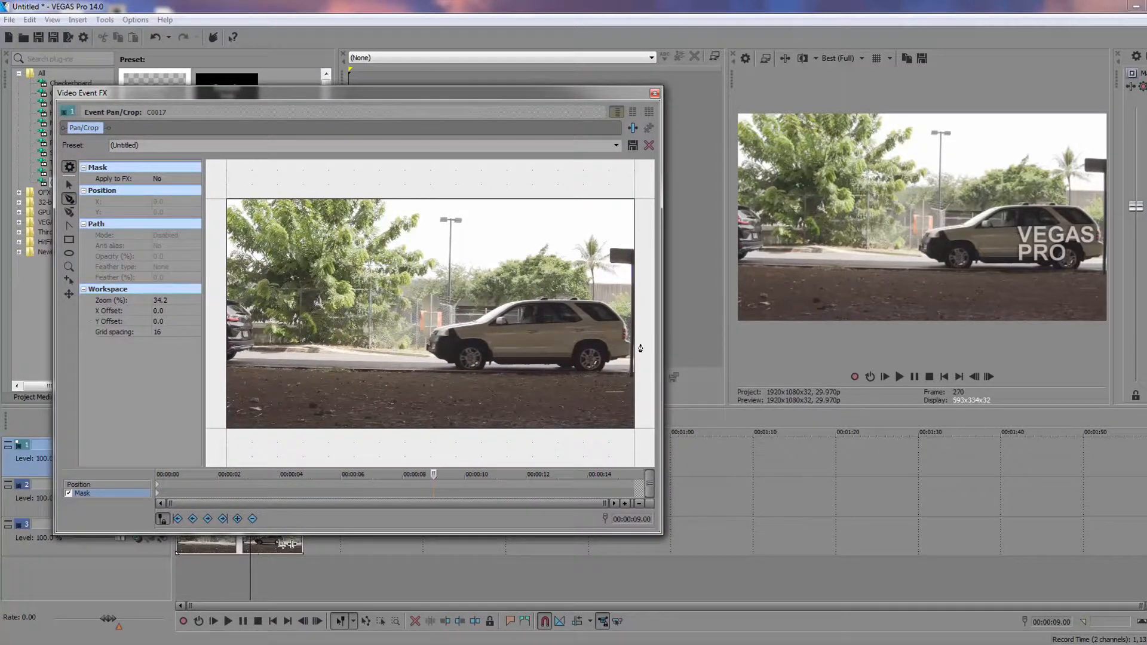
Step: At 00:00:09.02, start a mask path on the SUV's rear roof and trace it down the sloping rear window to the tail light
drag(435, 474, 435, 474)
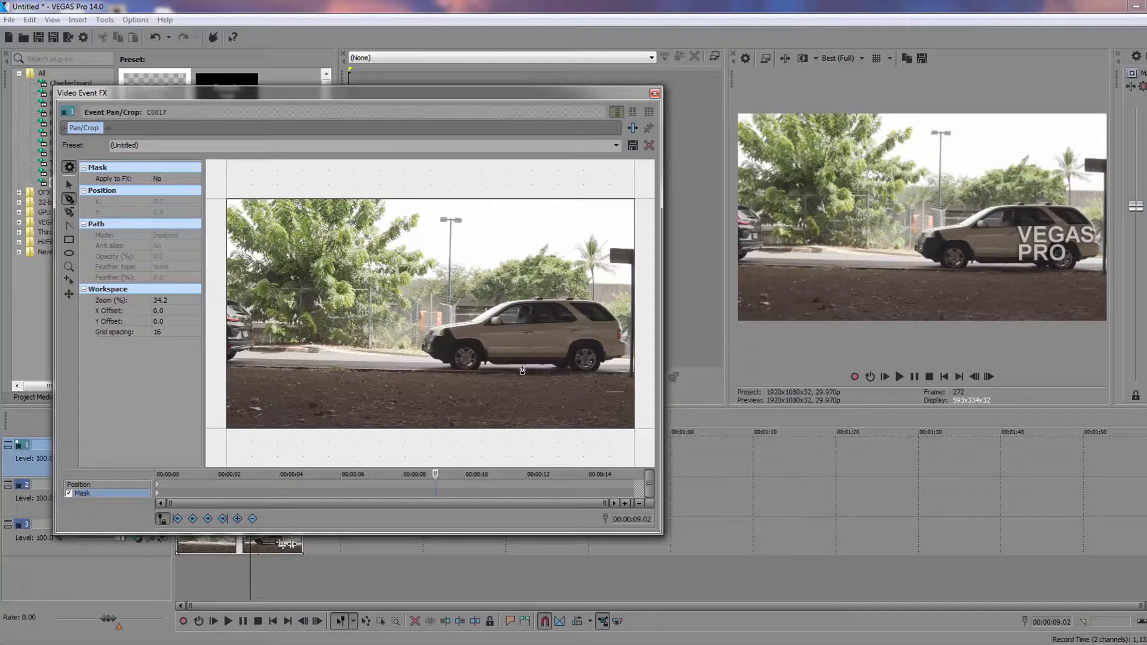
click(68, 201)
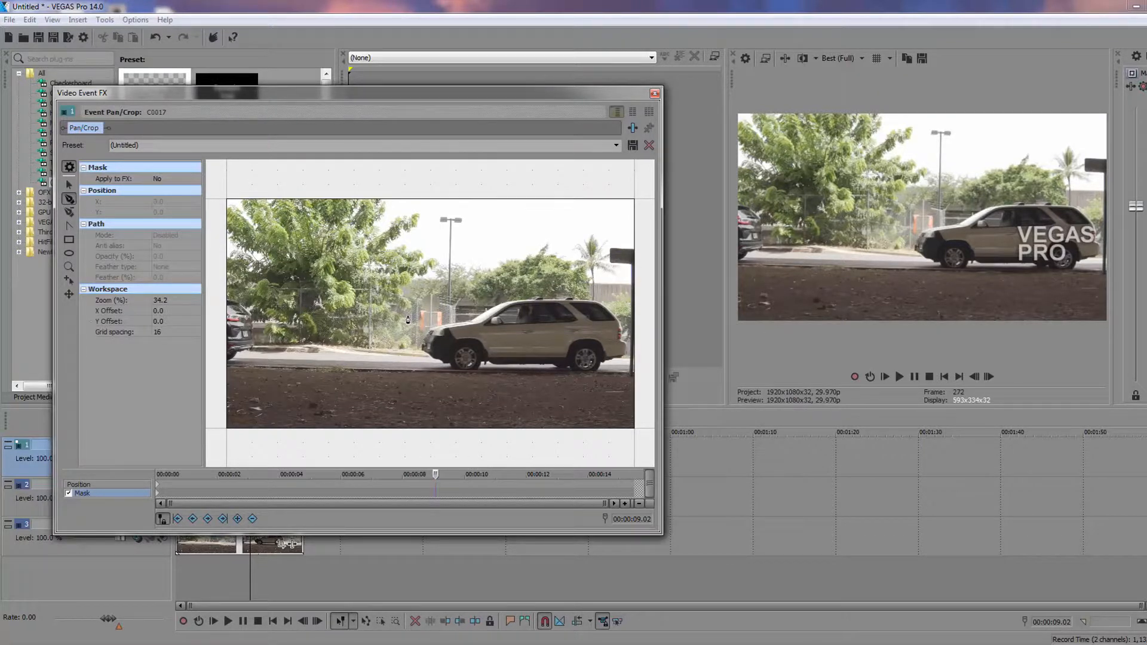
scroll(458, 328, up, 8)
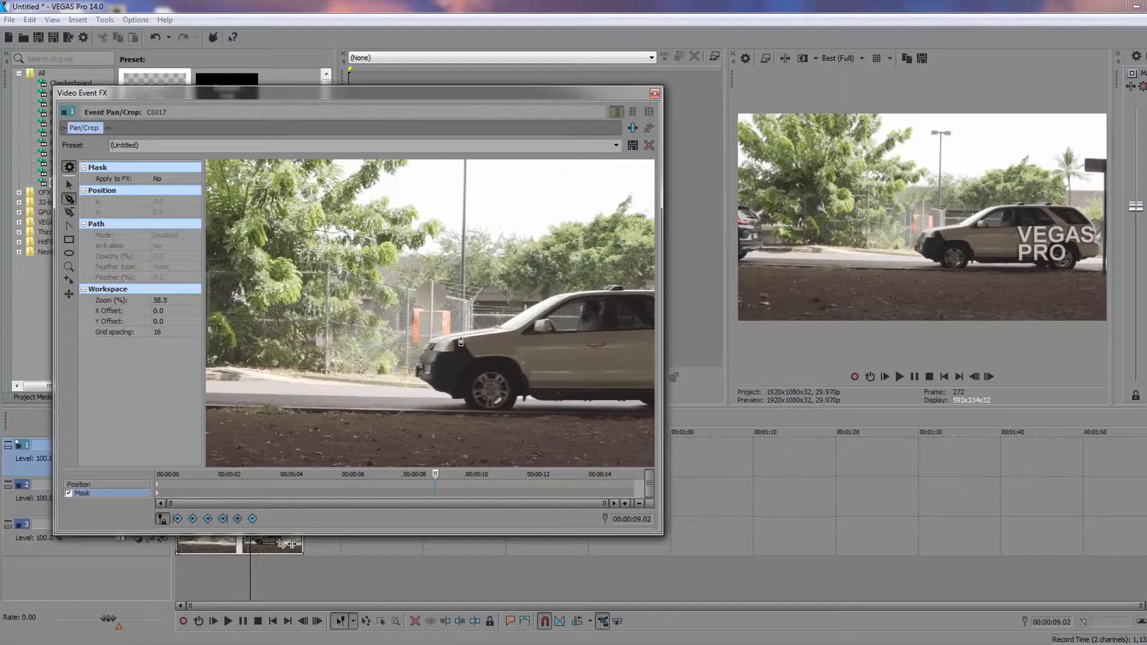
scroll(461, 342, up, 2)
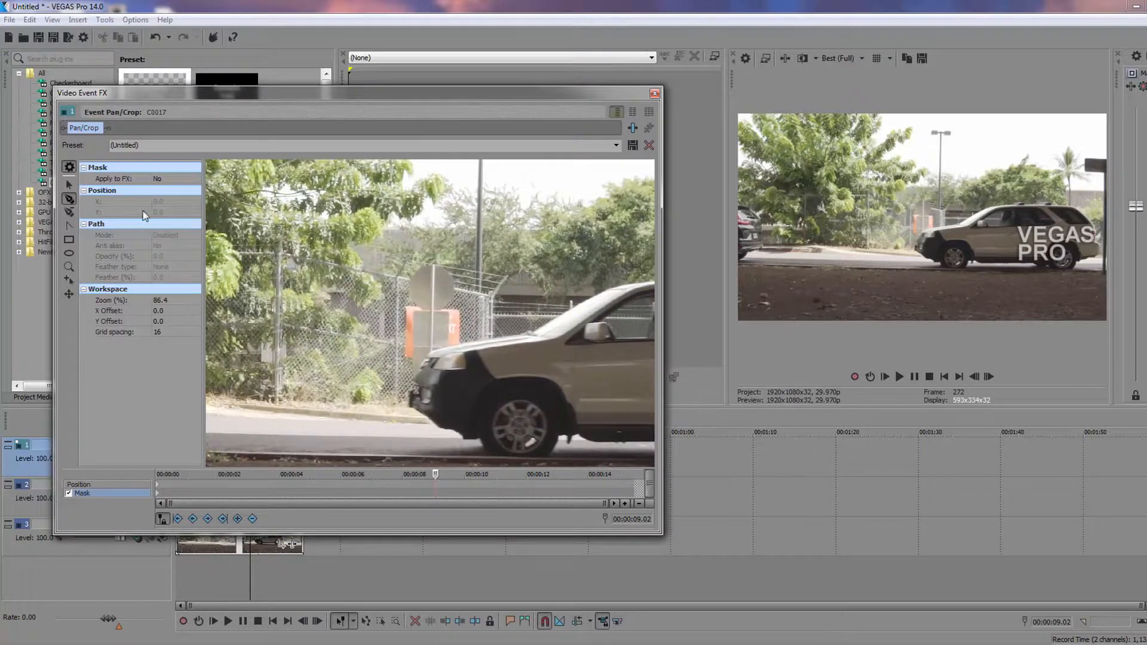
click(68, 185)
drag(508, 294, 237, 283)
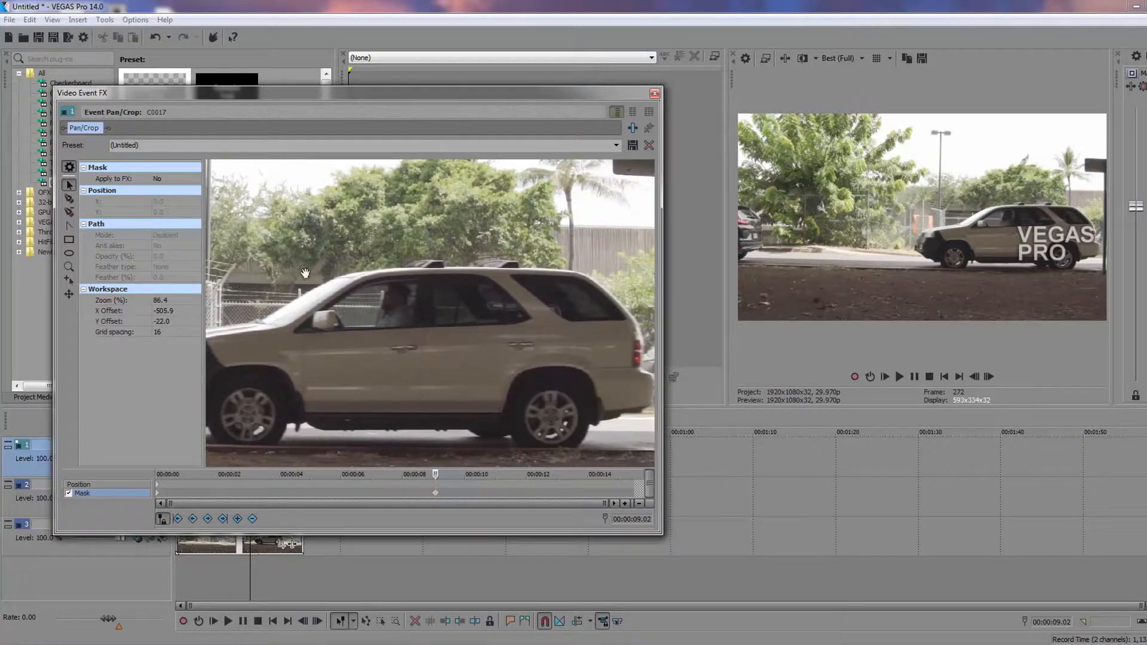
drag(309, 273, 289, 255)
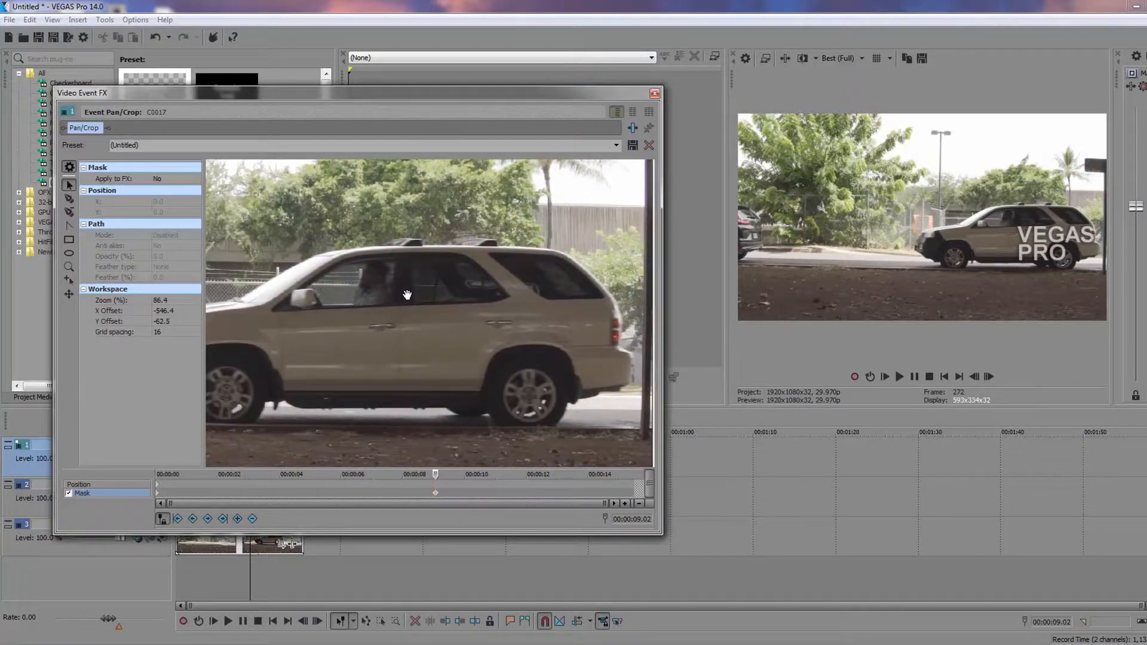
scroll(401, 430, up, 2)
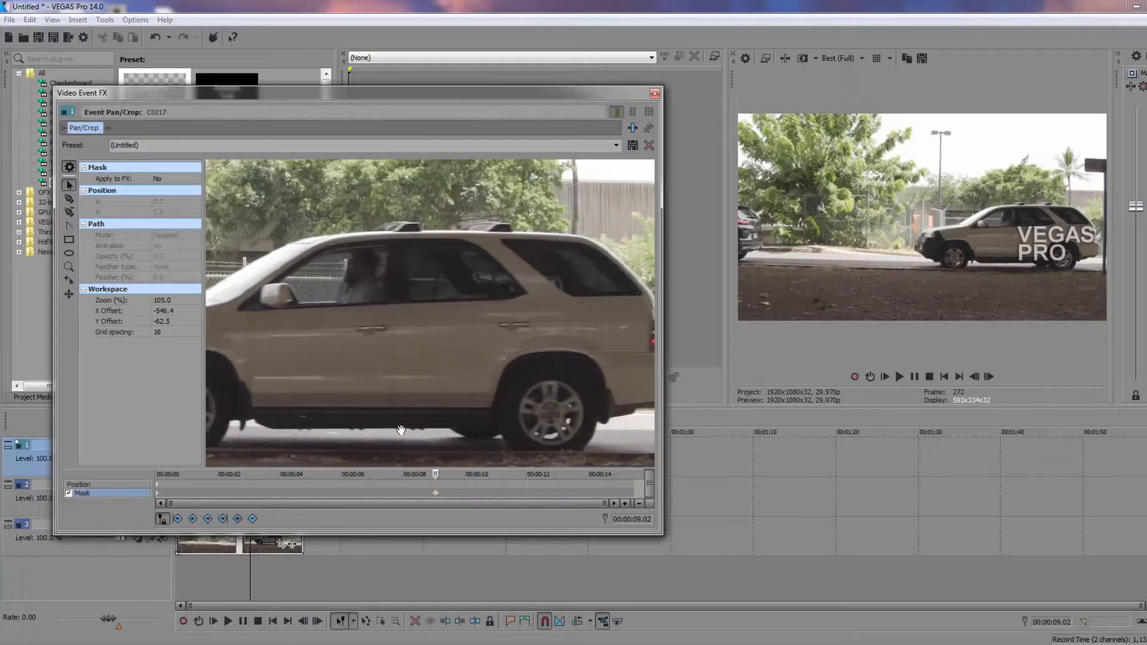
scroll(401, 430, down, 2)
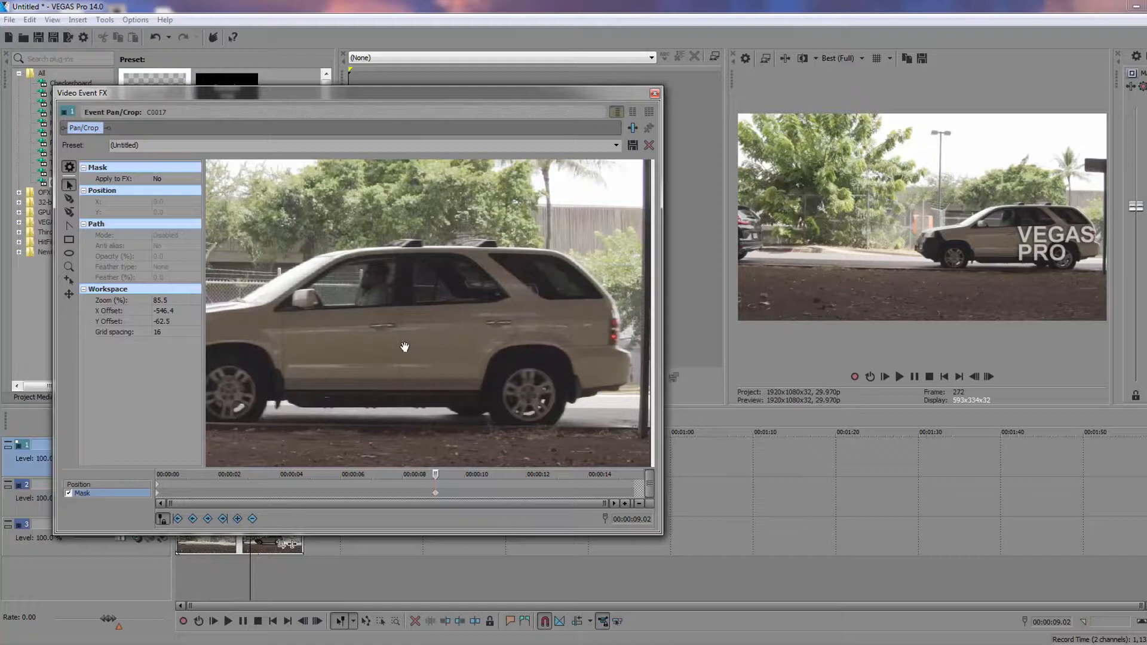
scroll(414, 345, up, 4)
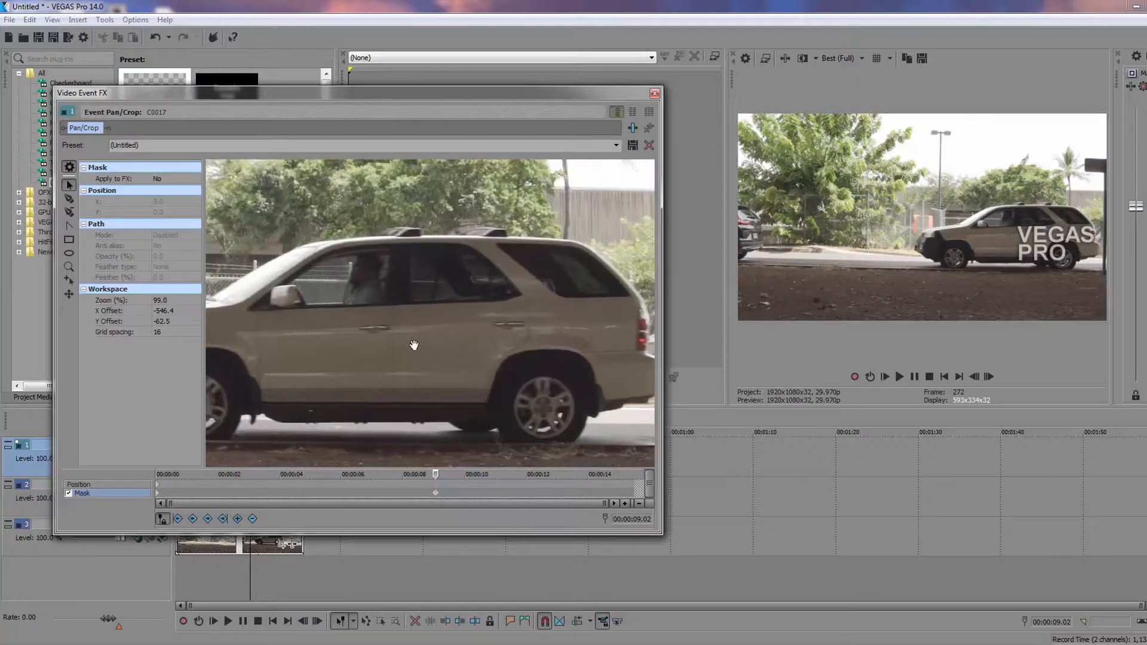
drag(476, 357, 382, 326)
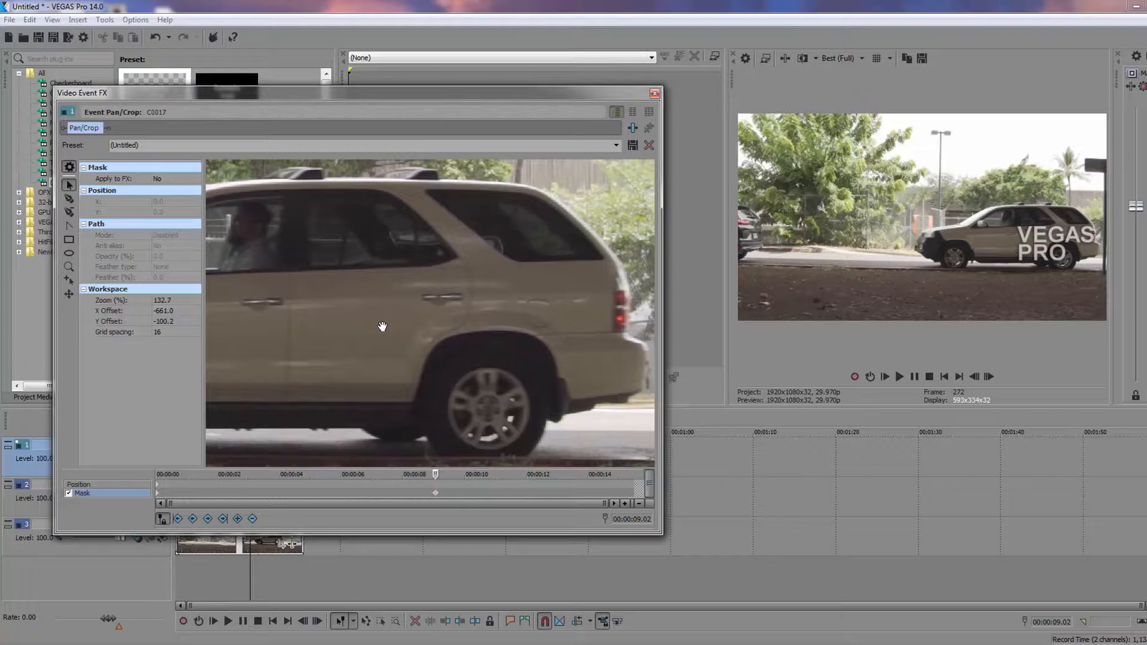
click(70, 200)
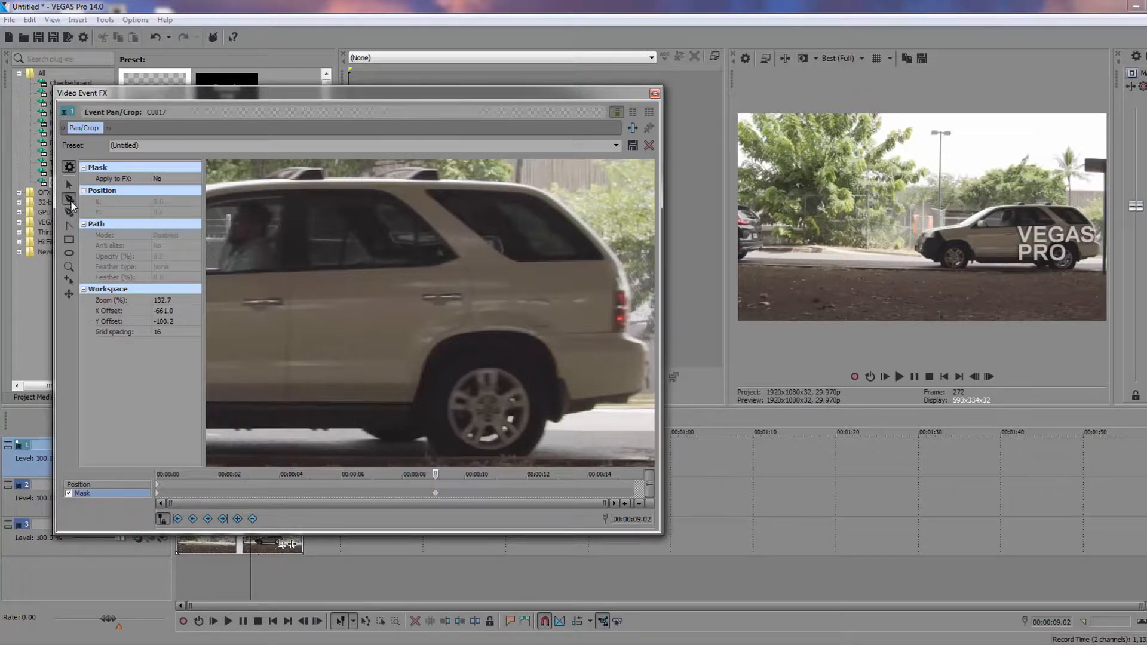
click(444, 181)
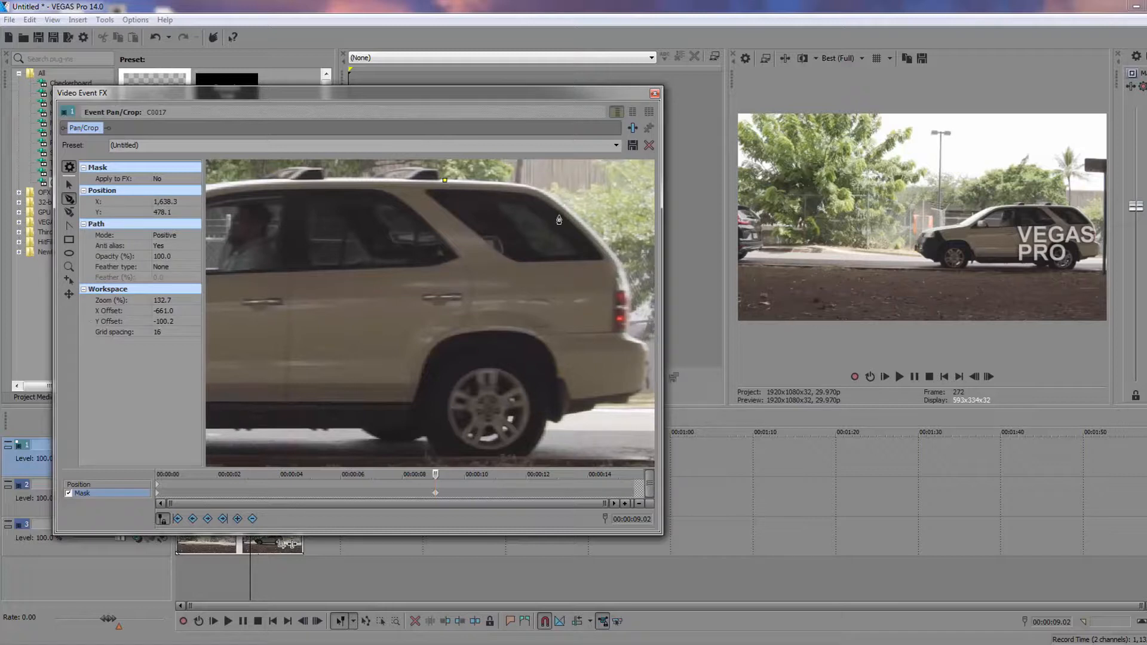
click(581, 221)
click(626, 283)
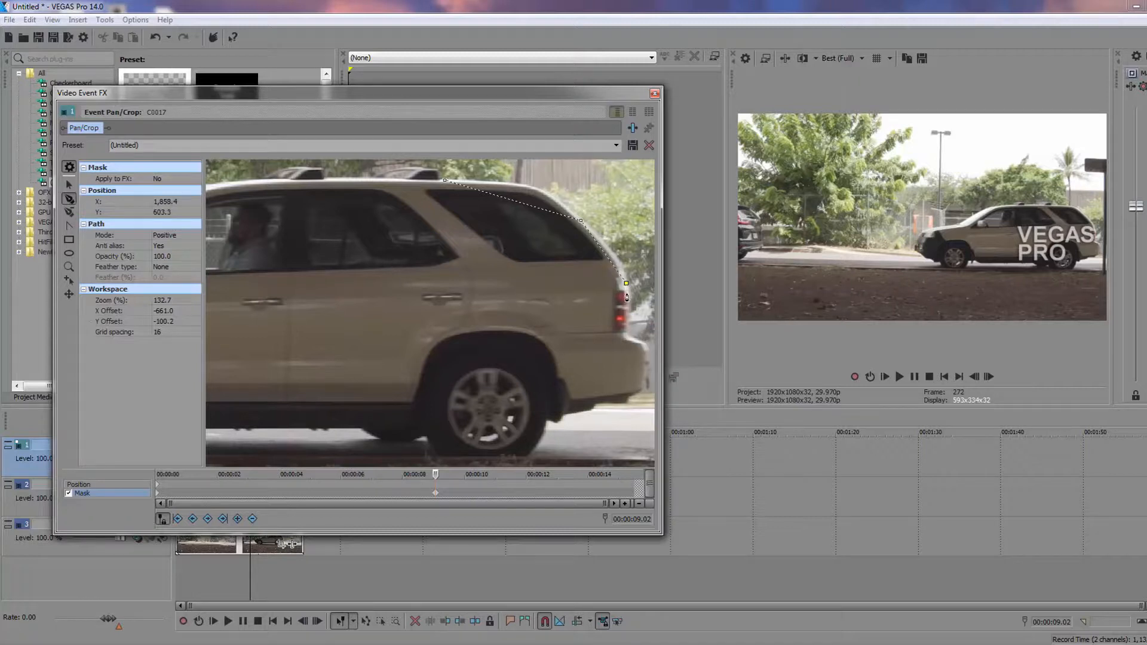
Step: Continue the mask path down past the tail light and around the rear bumper to the back of the rear wheel
click(628, 333)
click(643, 362)
click(634, 393)
click(626, 404)
click(596, 403)
click(591, 411)
click(564, 415)
Step: Trace the mask path around the bottom of the rear wheel and along the SUV's underside to below the door gap
click(558, 423)
click(525, 459)
click(426, 423)
click(328, 428)
click(242, 429)
click(241, 404)
click(287, 406)
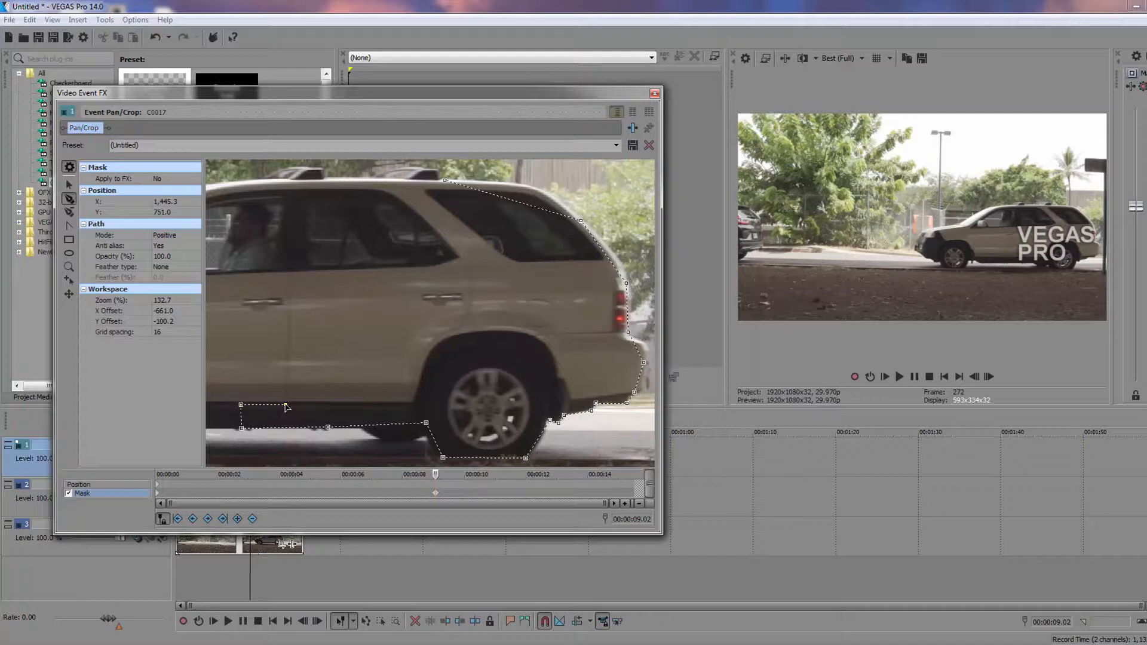
Step: Run the mask path up the gap between the doors and back along the roof, closing it at its first anchor
click(289, 279)
click(298, 191)
click(382, 192)
click(446, 181)
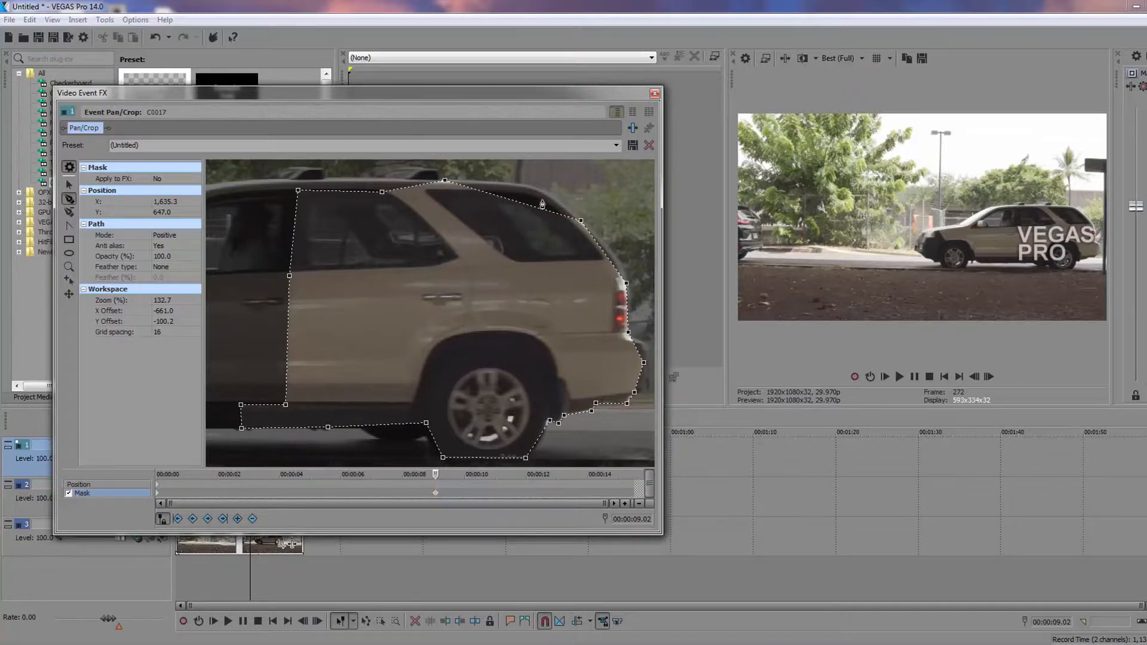
Step: Add an anchor to the mask's rear roof segment, move it onto the roof corner, and curve the path down to the tail light
click(520, 204)
drag(521, 204, 534, 190)
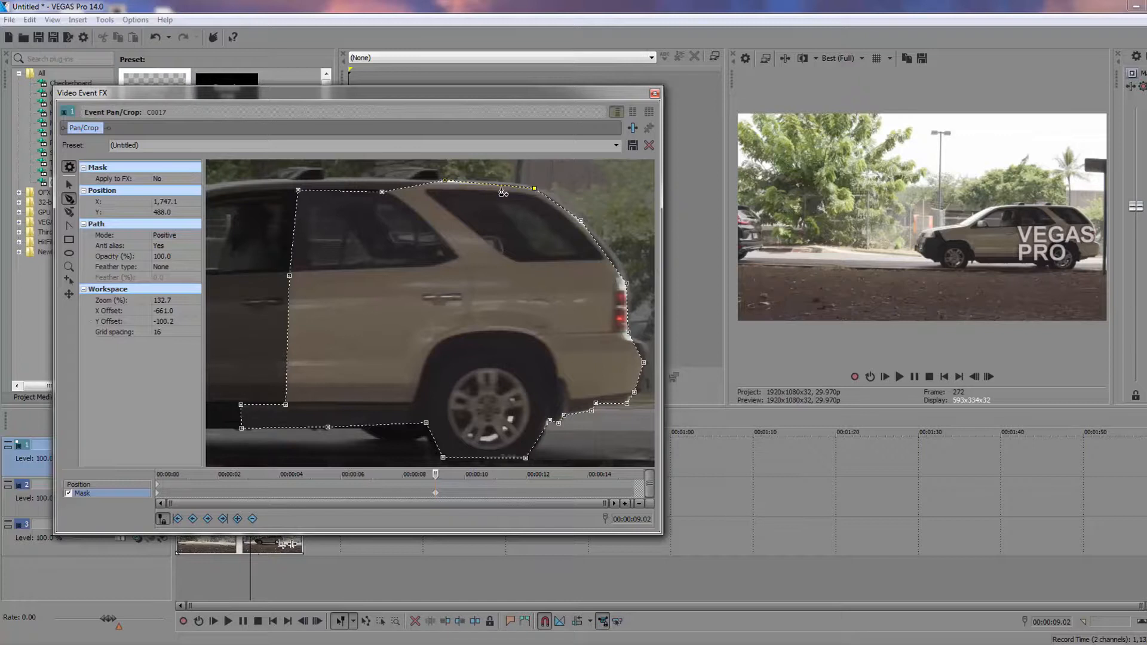
click(534, 189)
click(626, 284)
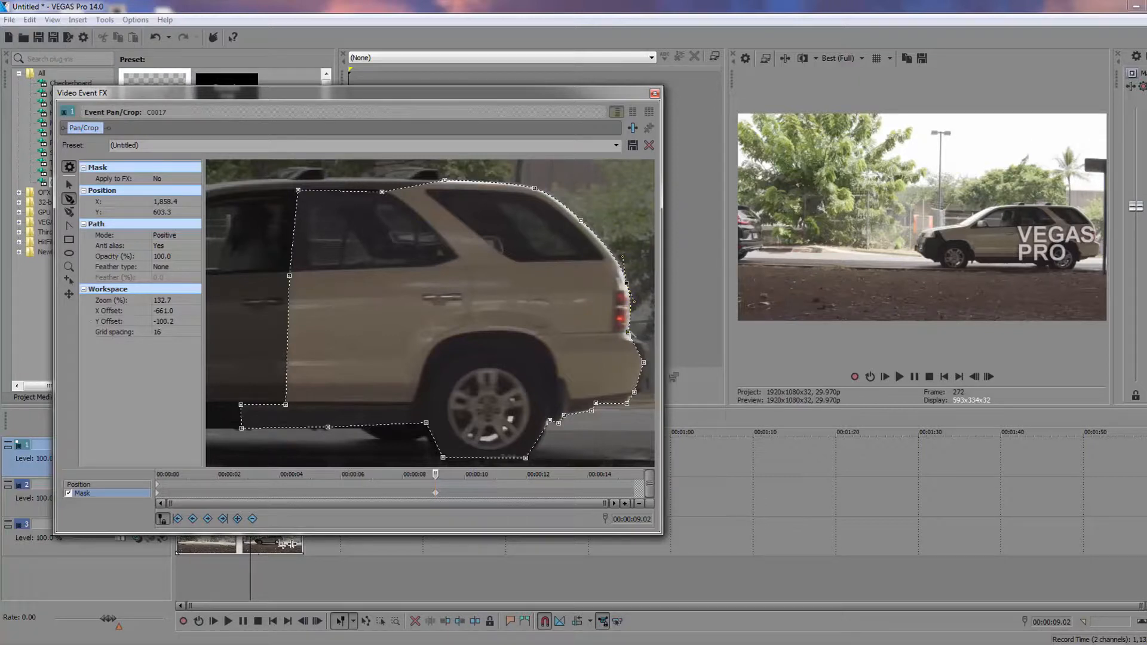
Step: Move the mask anchor at the rear bumper out to the bumper's edge and curve the path around it
click(643, 362)
click(644, 362)
drag(644, 363, 649, 356)
click(649, 361)
Step: Adjust and curve the mask anchors behind the rear wheel so the path follows the tyre
click(549, 421)
drag(550, 422, 548, 423)
drag(536, 455, 538, 456)
drag(538, 455, 537, 458)
click(558, 423)
drag(561, 427, 557, 427)
click(548, 422)
drag(548, 426, 543, 444)
click(505, 459)
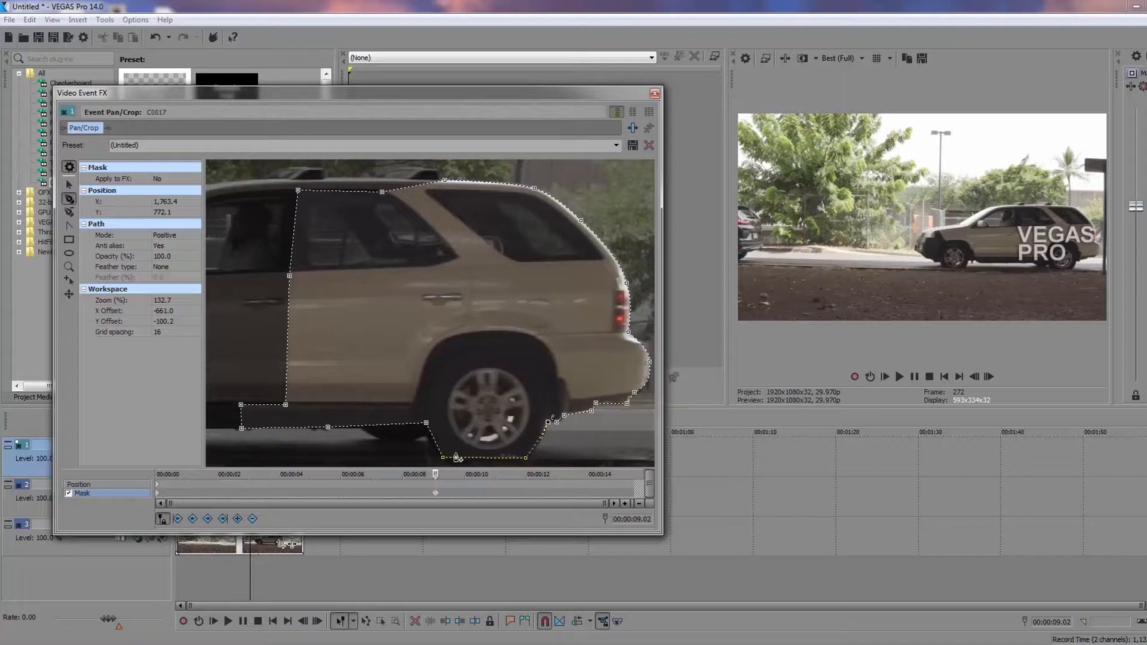
Step: Curve the mask path around the front side of the rear wheel
drag(426, 425, 426, 454)
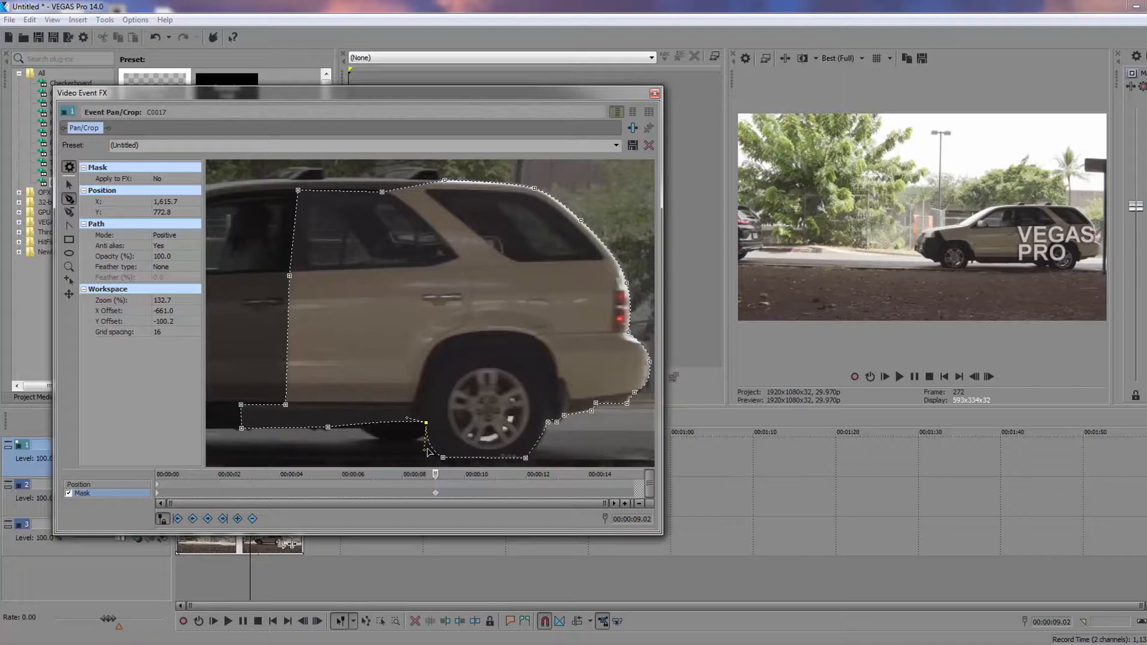
drag(428, 448, 427, 451)
click(428, 455)
Step: Set the mask's feather type to Out and its feather amount to 0.3%
click(166, 266)
click(170, 287)
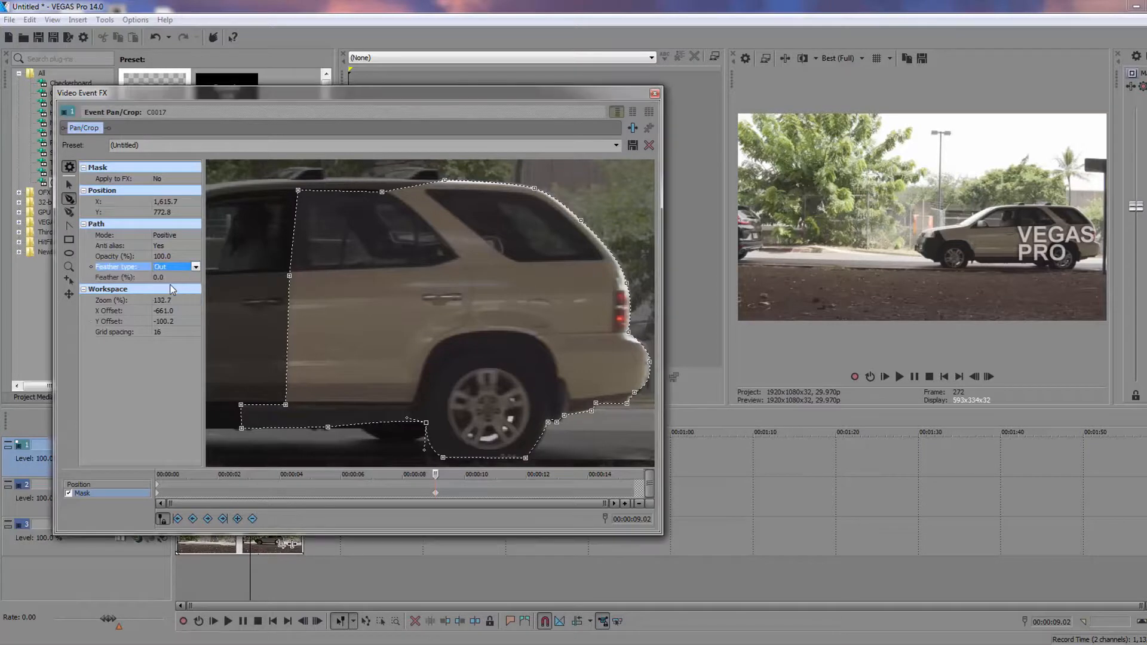
click(172, 277)
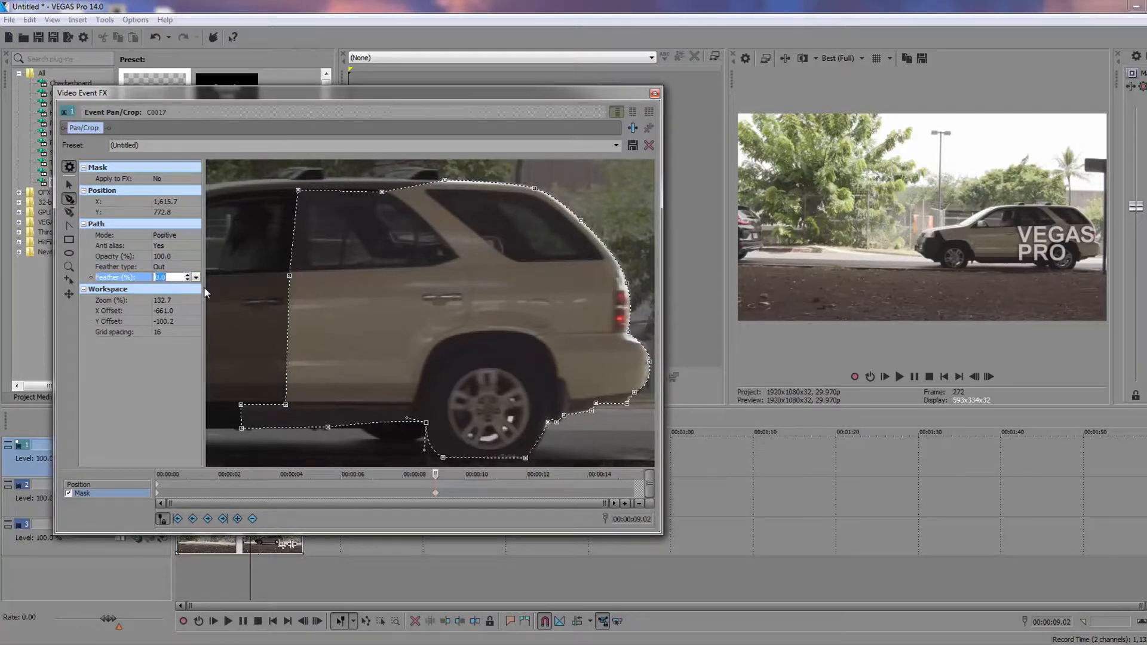
text(.3)
key(Return)
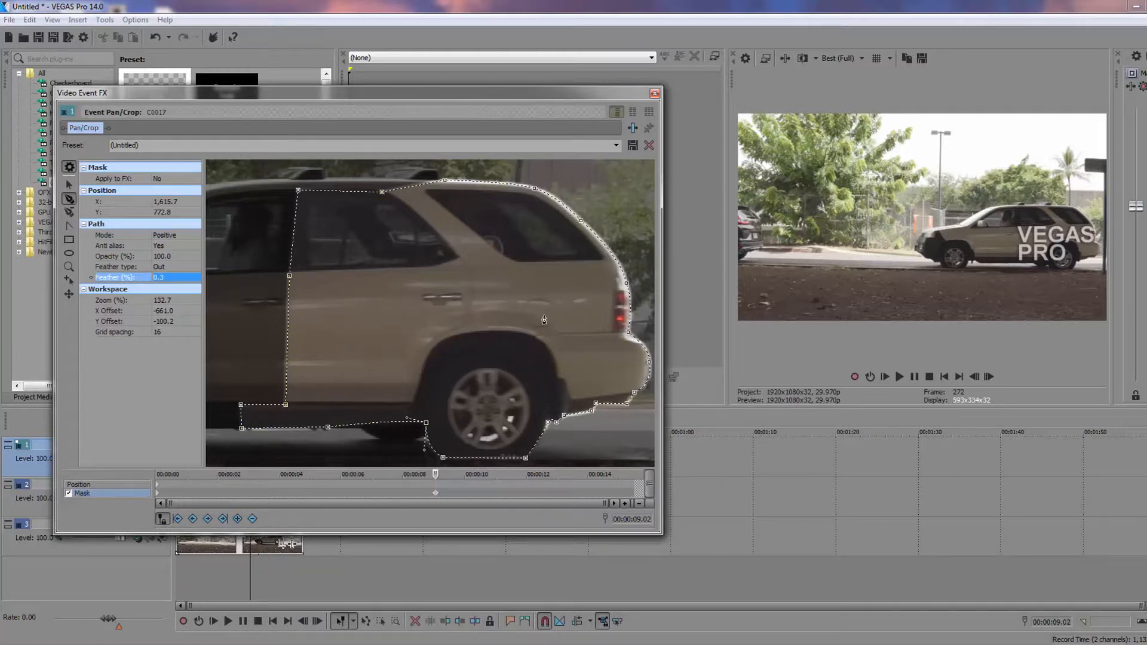
Step: Select all mask anchors and, at 00:00:09.10, move the whole mask back onto the SUV's rear half
click(68, 185)
click(290, 277)
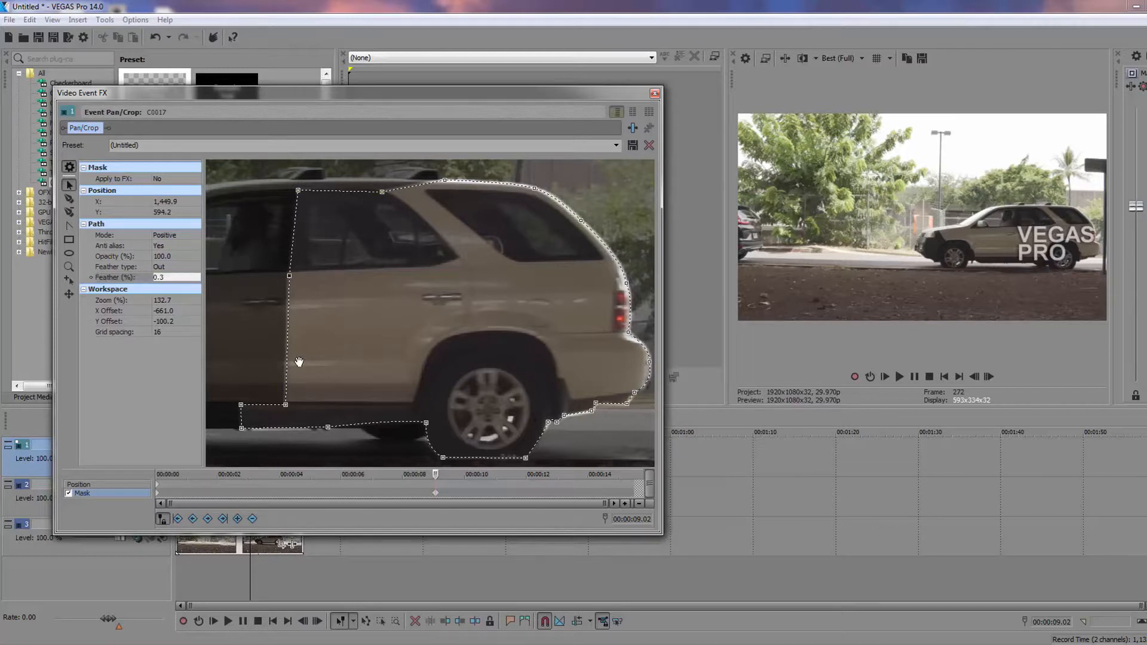
right_click(289, 298)
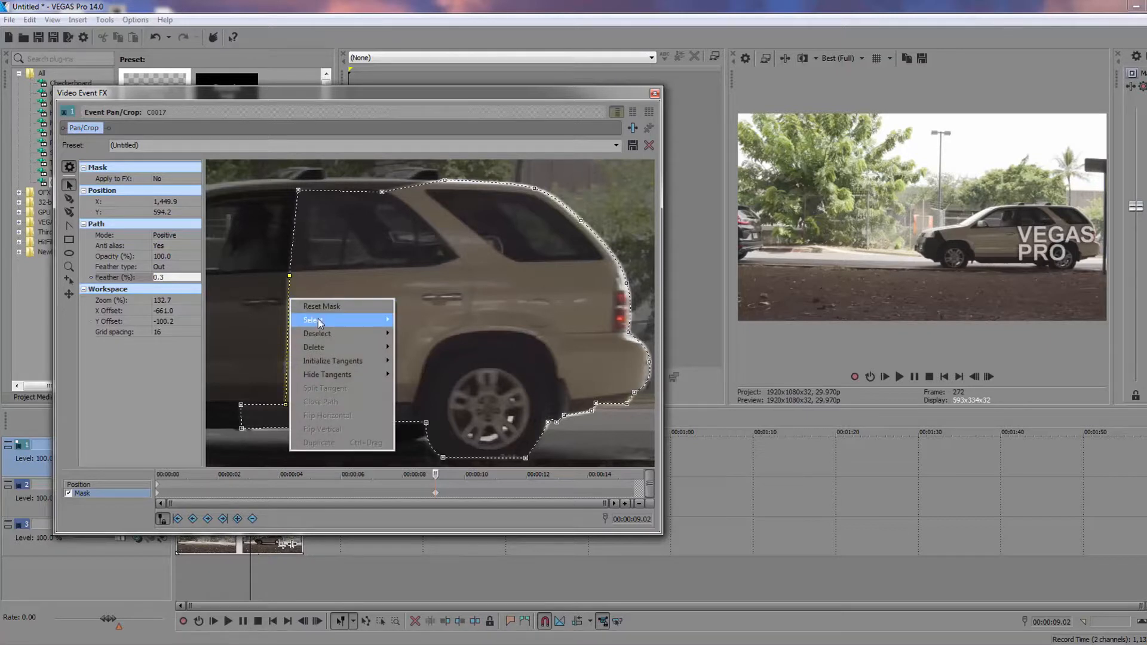
mouse_move(319, 323)
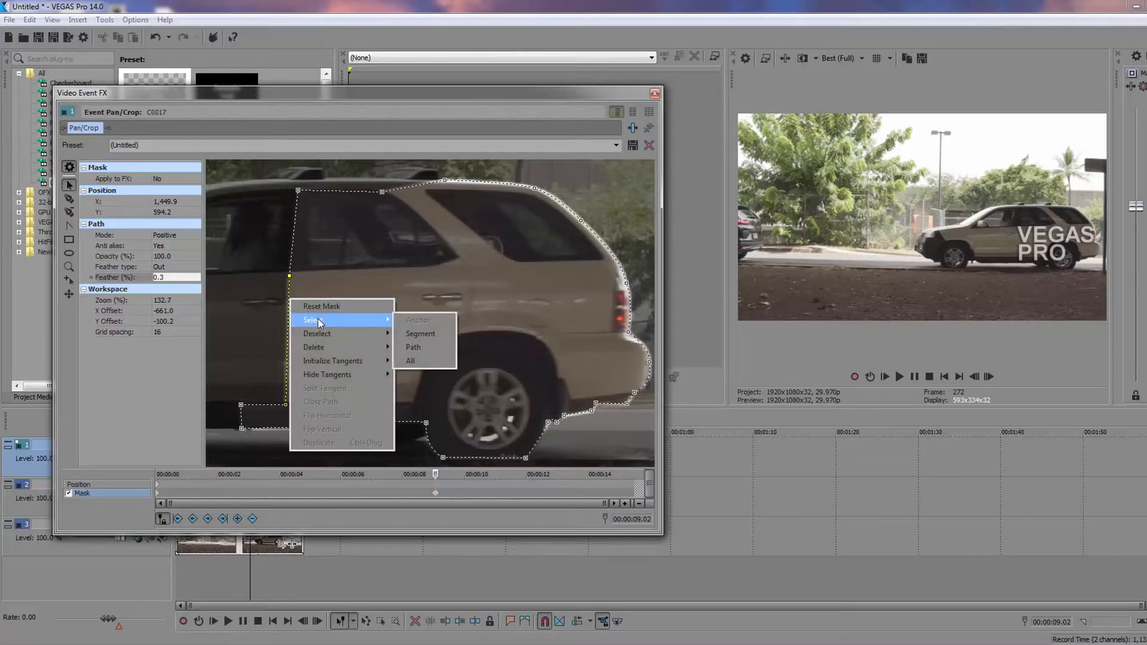
click(429, 362)
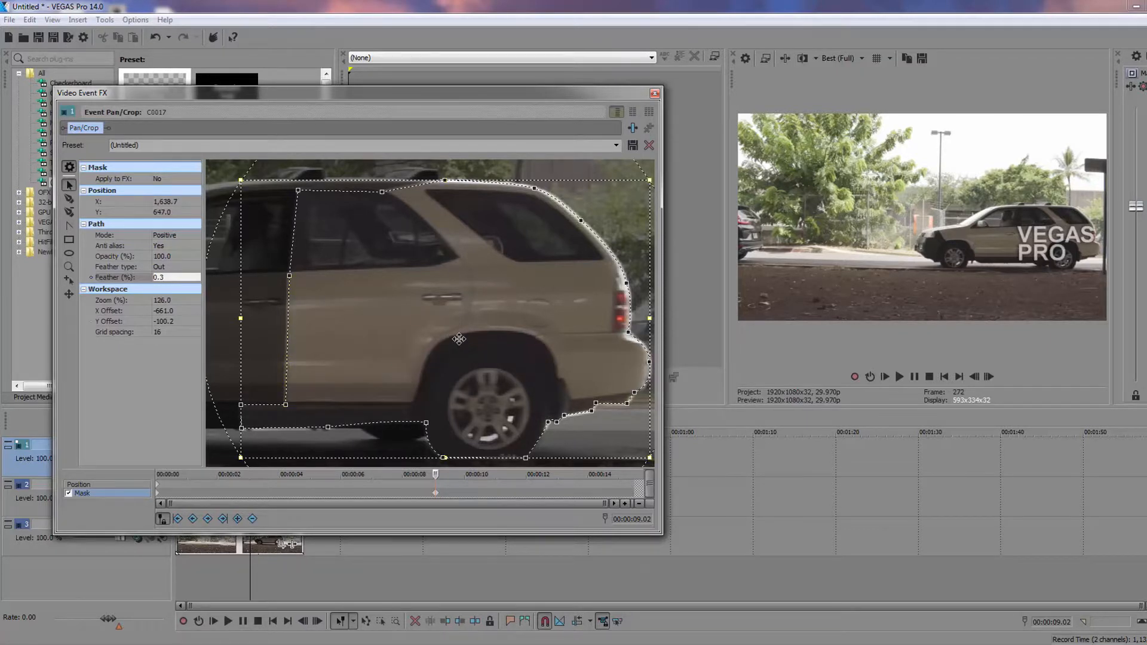
scroll(459, 338, down, 4)
scroll(459, 335, down, 3)
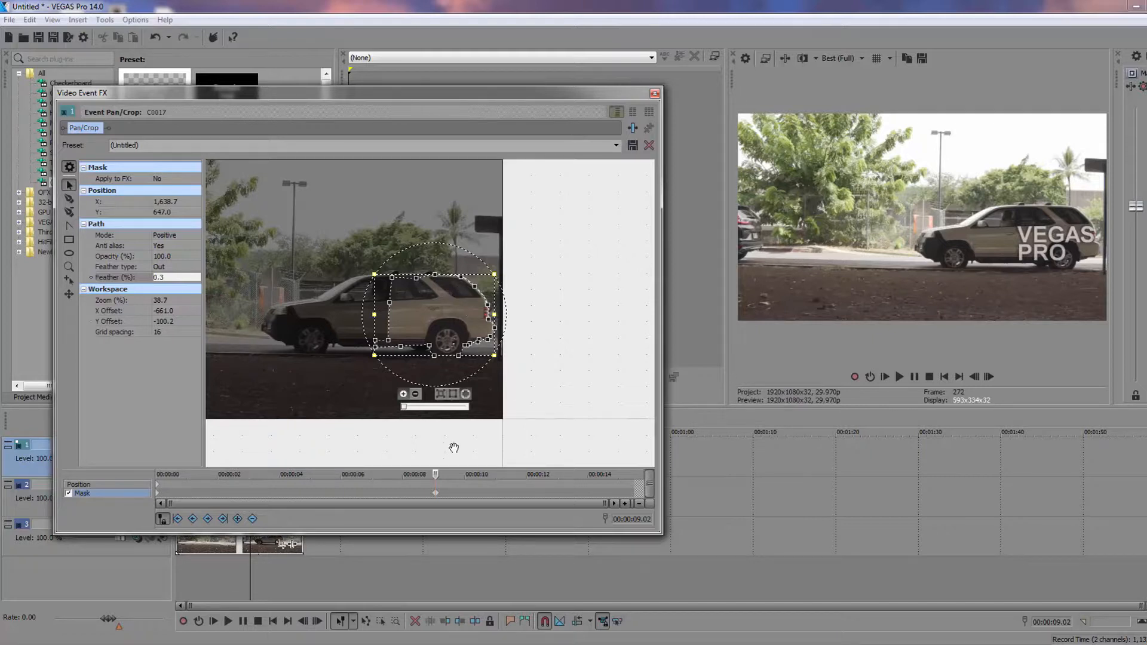
click(449, 493)
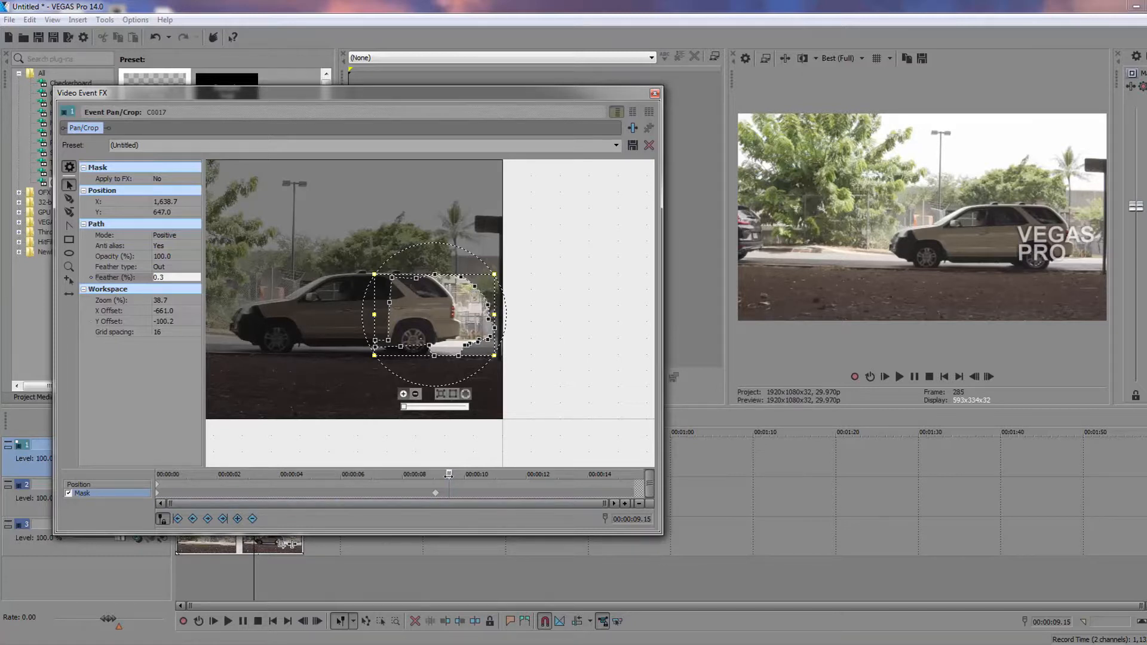
drag(449, 474, 444, 474)
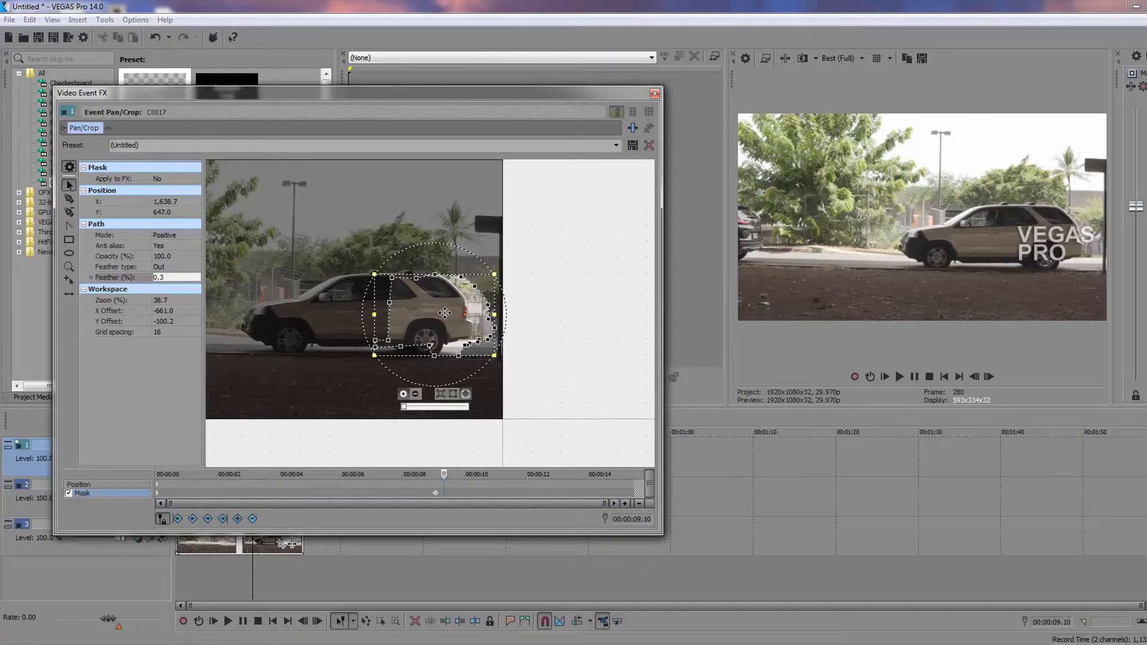
drag(445, 313, 424, 316)
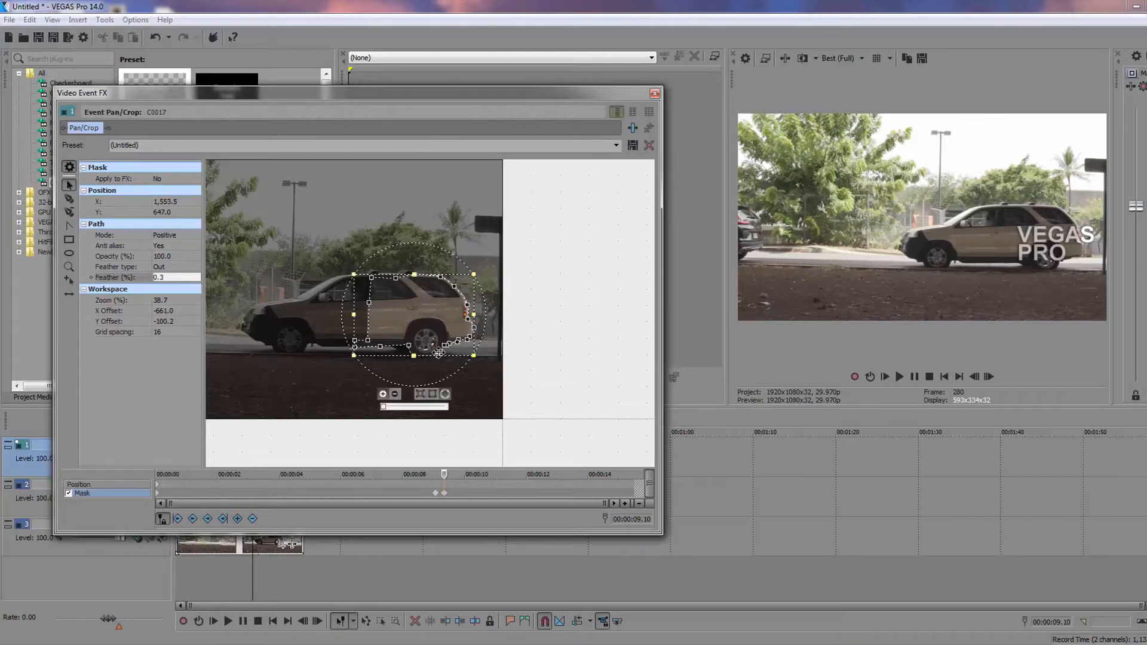
Step: Keyframe the mask to follow the SUV's rear half by moving it forward with the car at 00:00:09.18 and 00:00:09.25
click(453, 492)
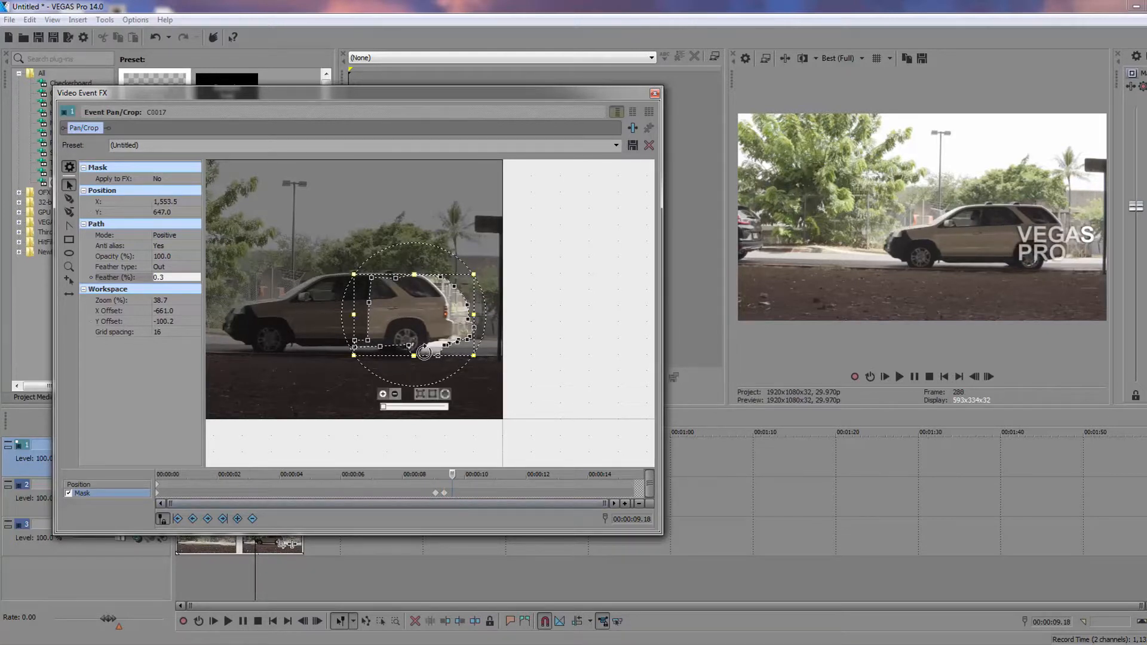
drag(415, 316, 396, 316)
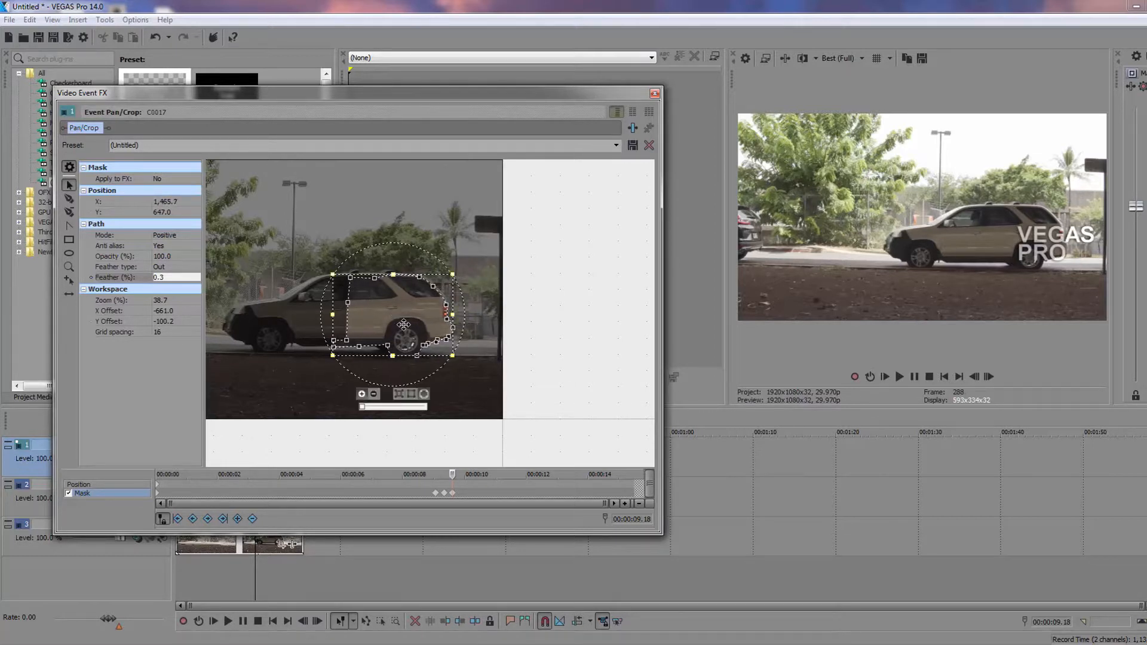
click(460, 497)
drag(405, 324, 393, 326)
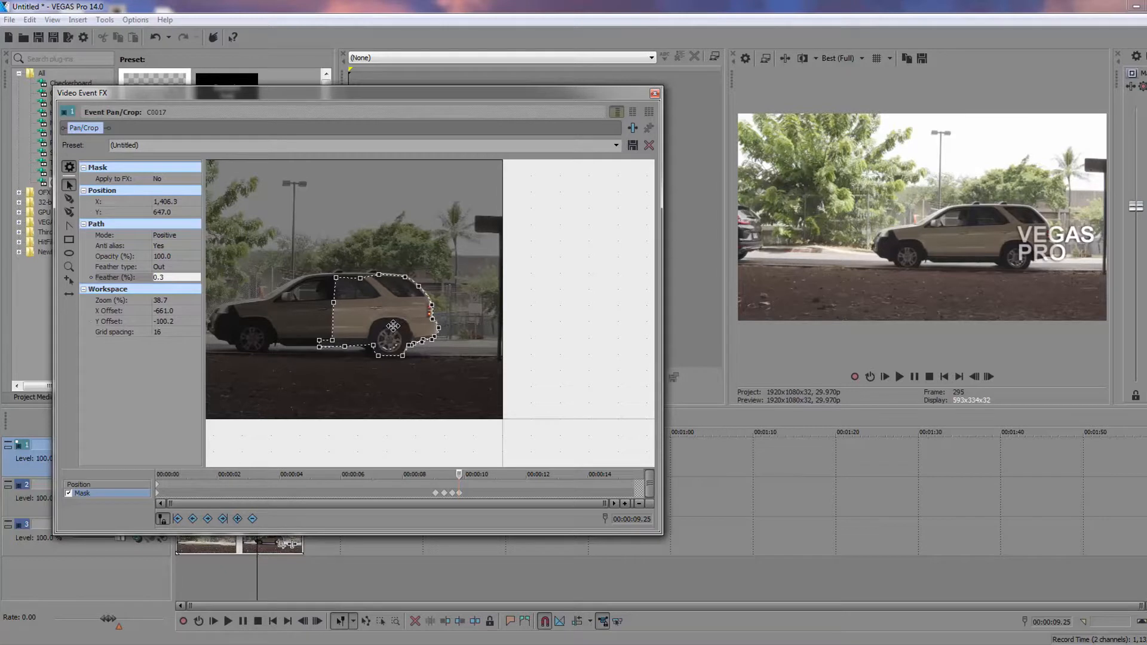
double_click(393, 326)
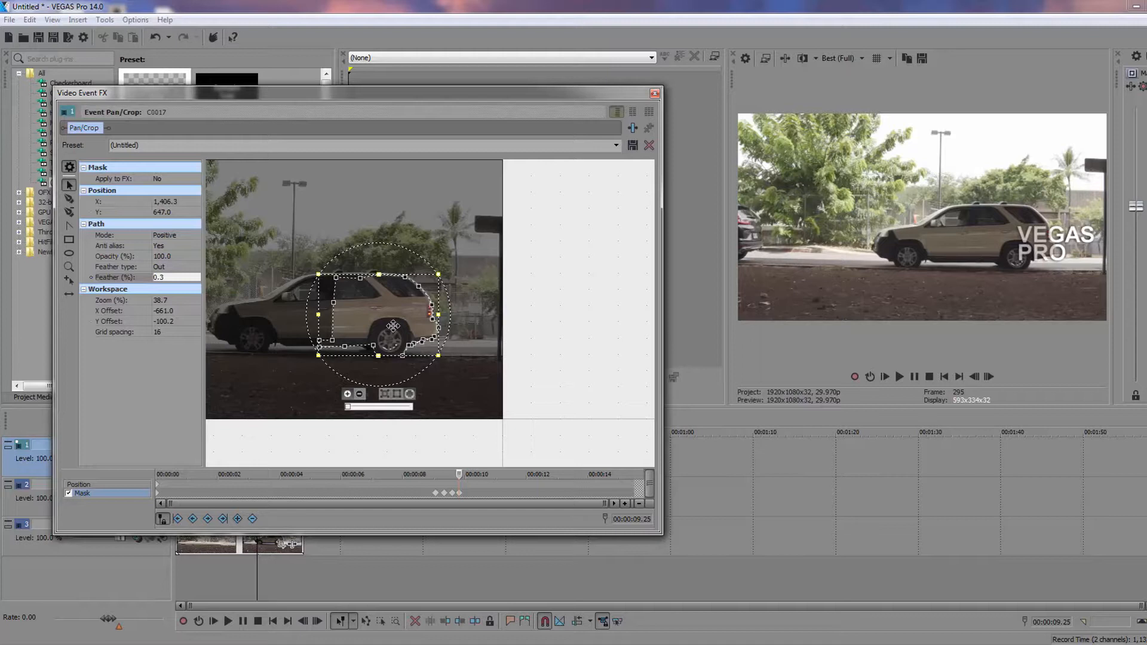
Step: Move the whole mask onto the SUV's rear half at 00:00:10.03 and again at 00:00:10.09
click(468, 493)
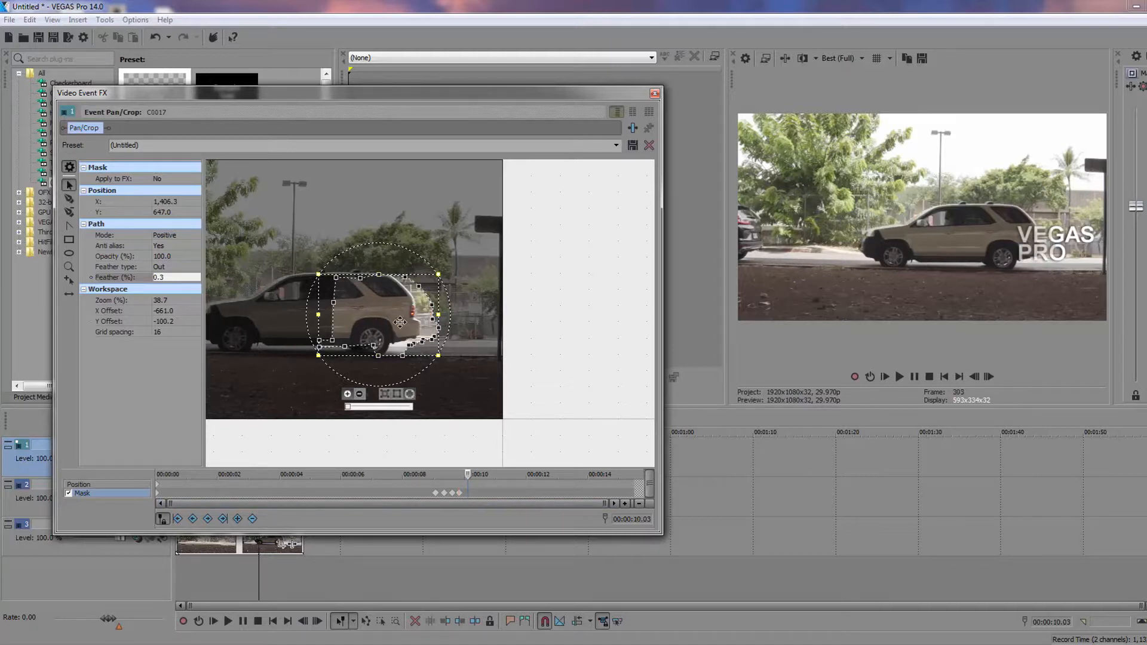
drag(399, 323, 382, 322)
scroll(472, 386, down, 2)
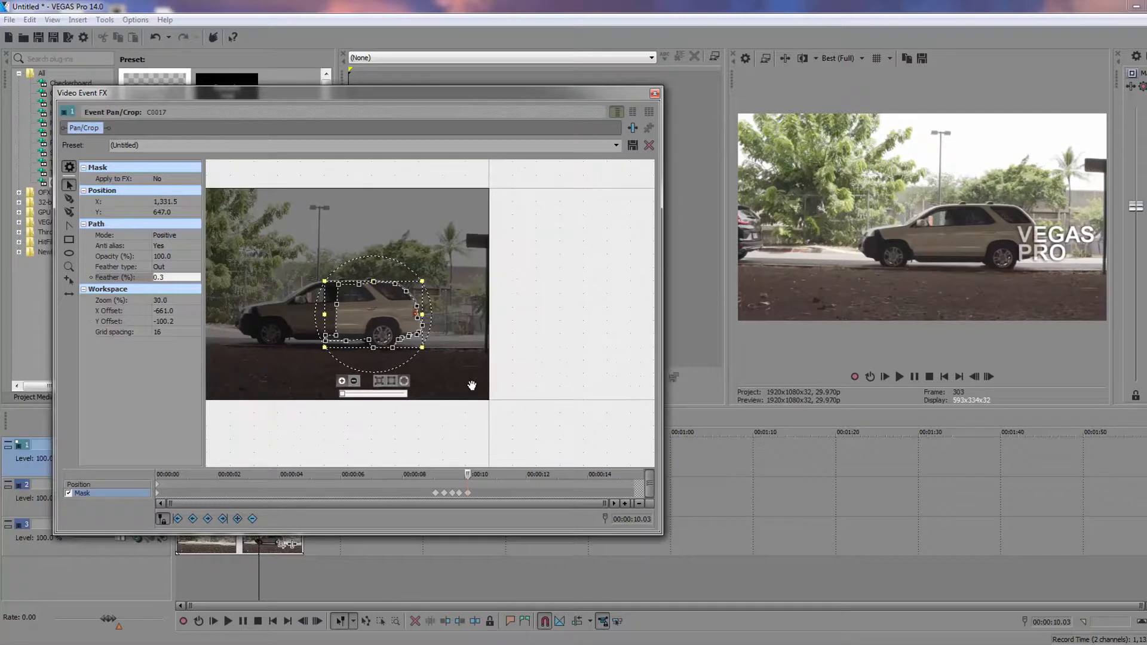
scroll(472, 386, down, 1)
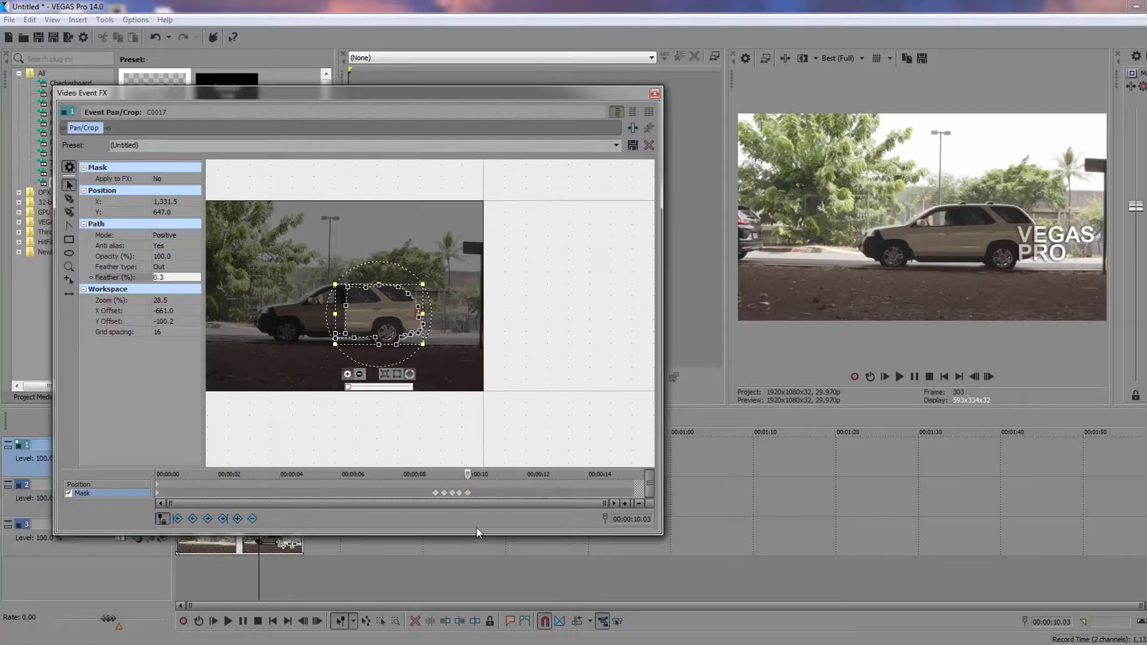
click(474, 494)
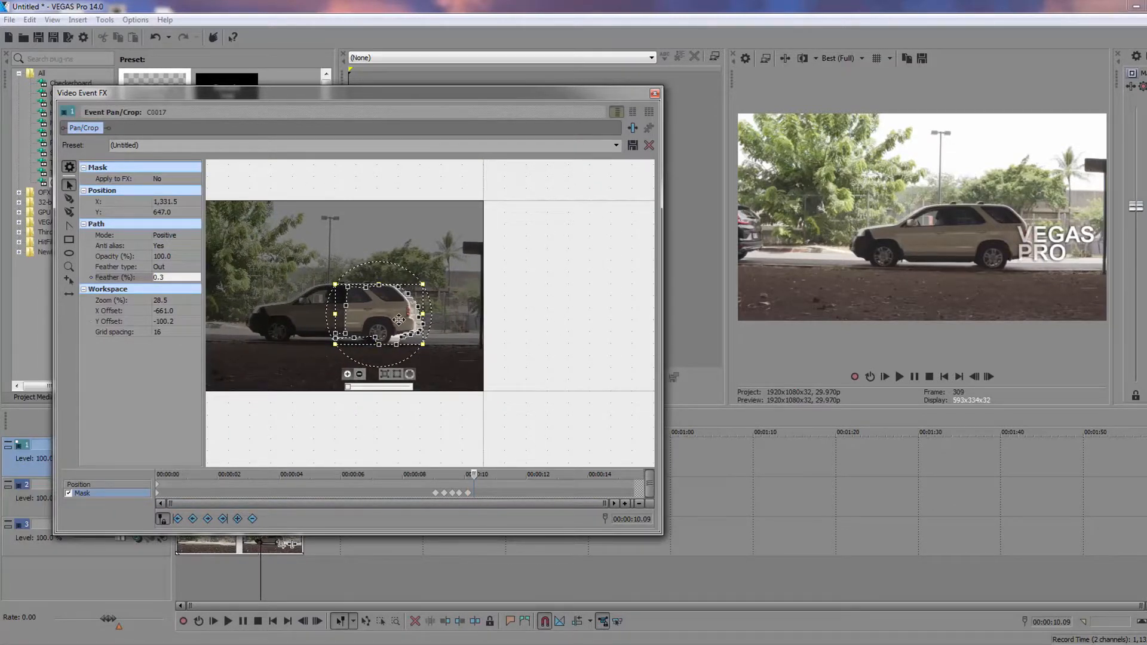
drag(399, 320, 391, 320)
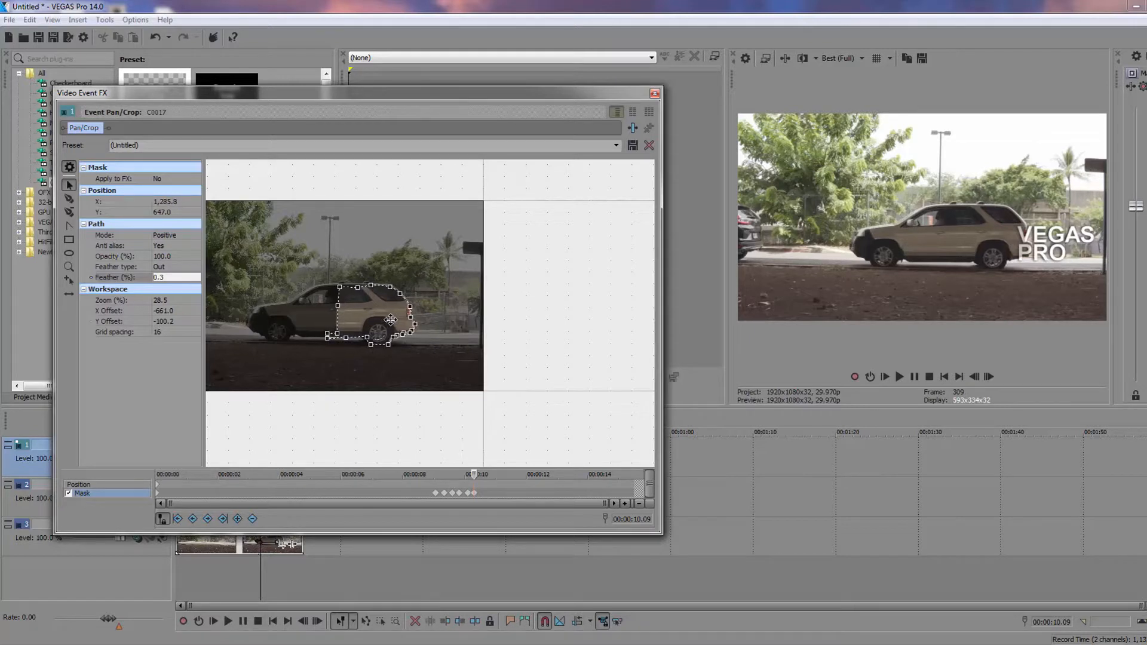
Step: Reselect all mask anchors and shift the mask to match the SUV's rear half at 00:00:10.18
scroll(439, 363, up, 1)
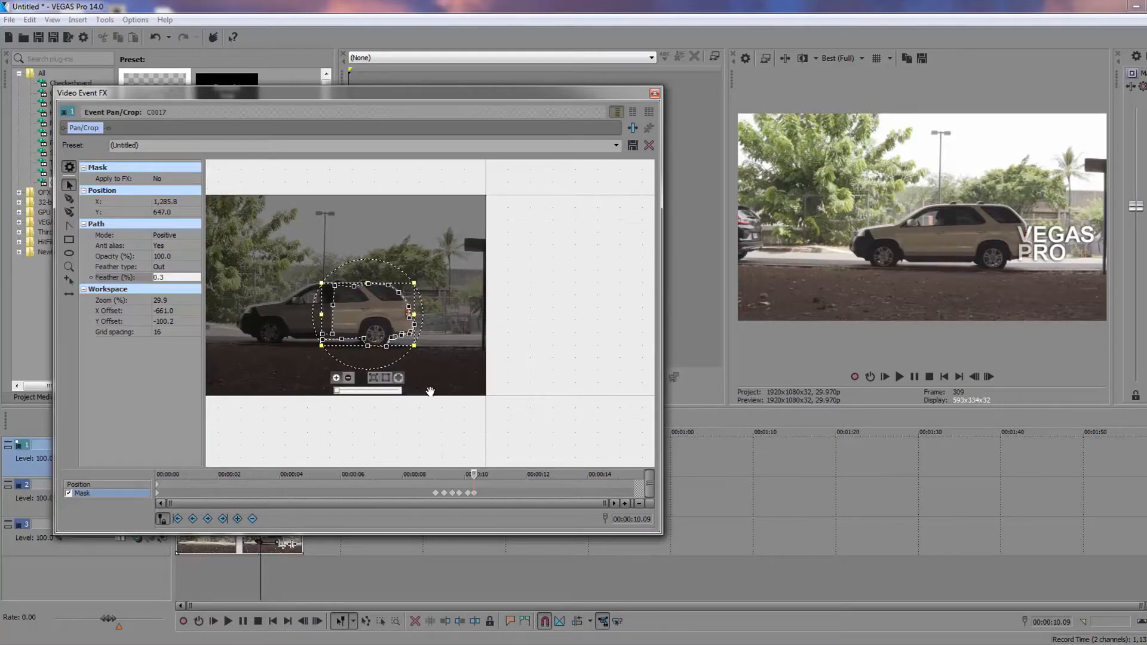
drag(445, 378, 543, 384)
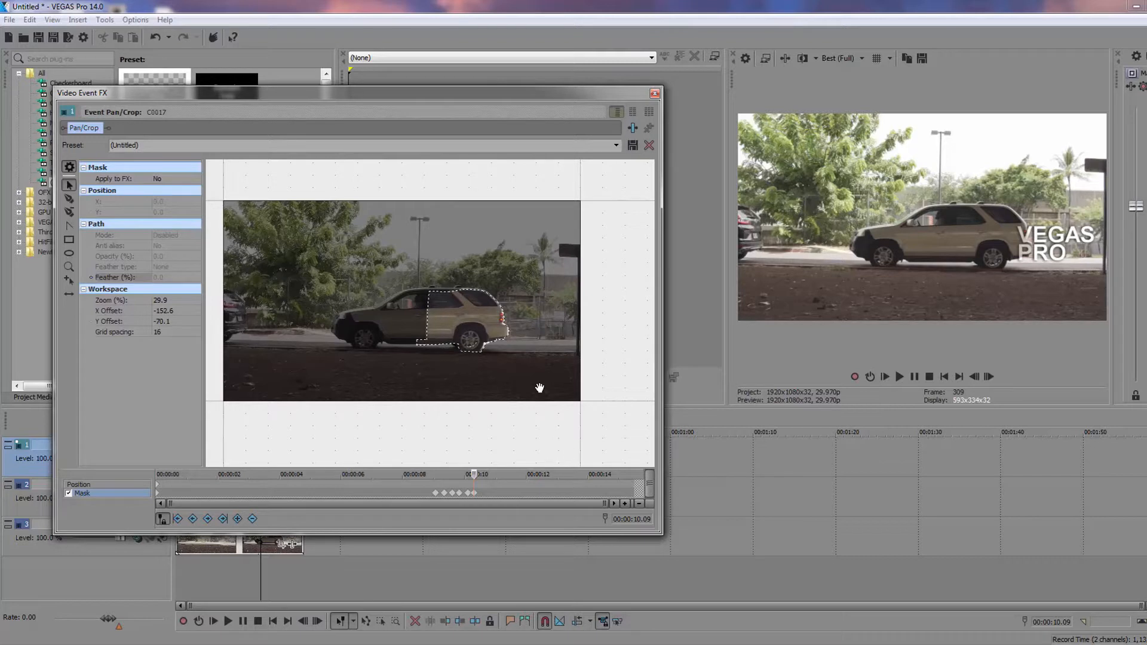
scroll(525, 402, up, 5)
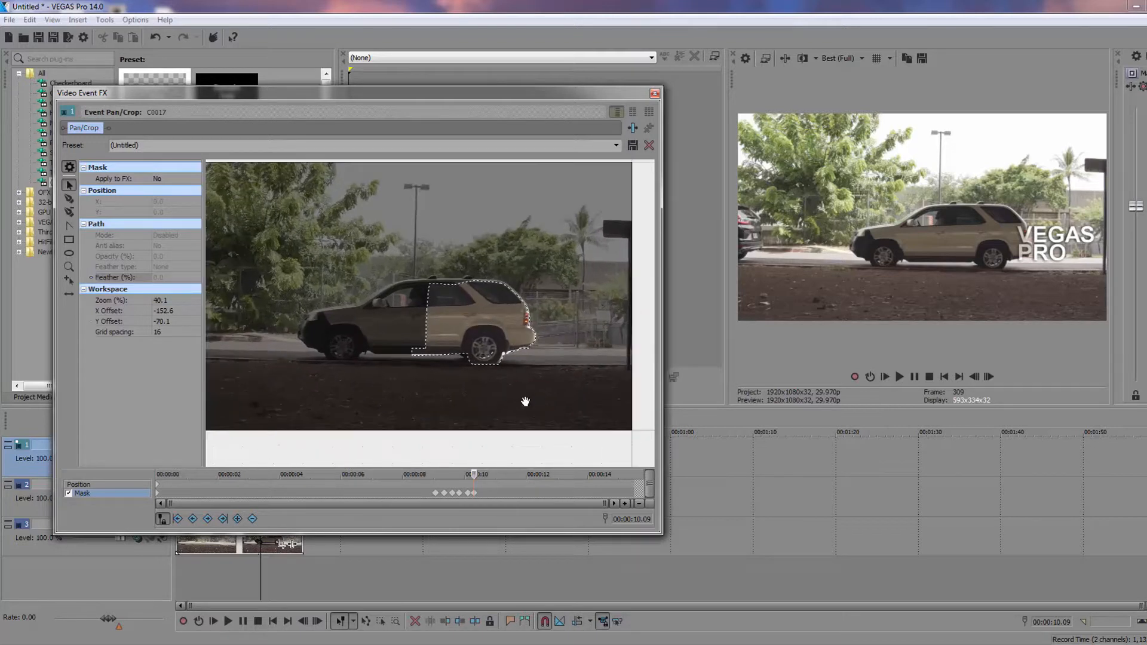
click(427, 311)
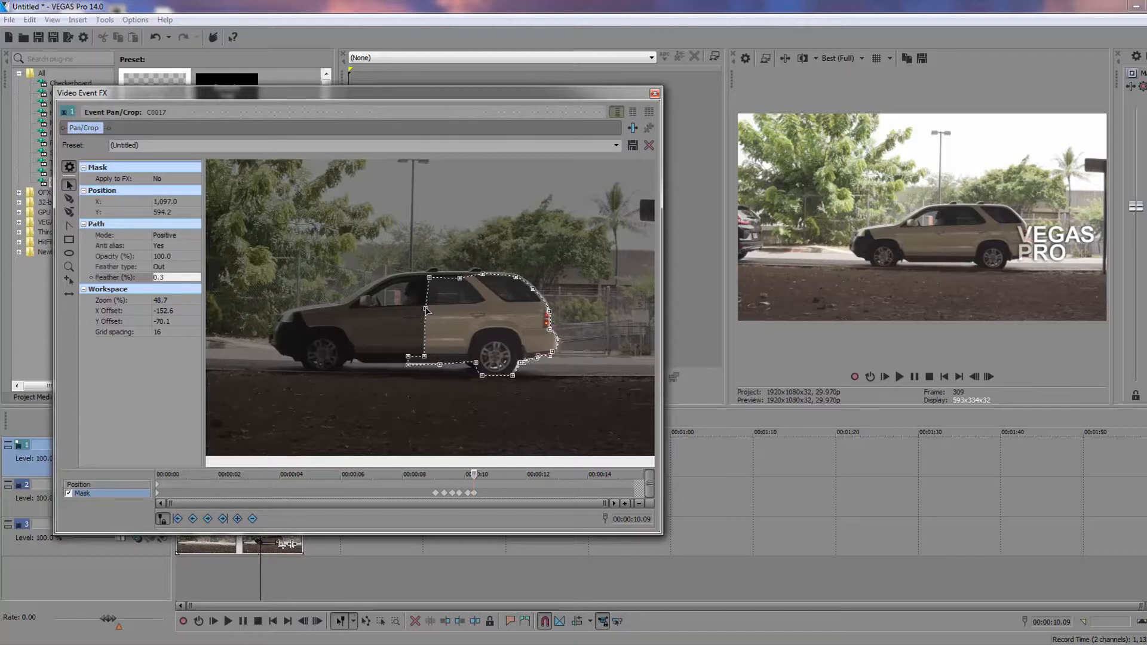
click(429, 292)
right_click(429, 293)
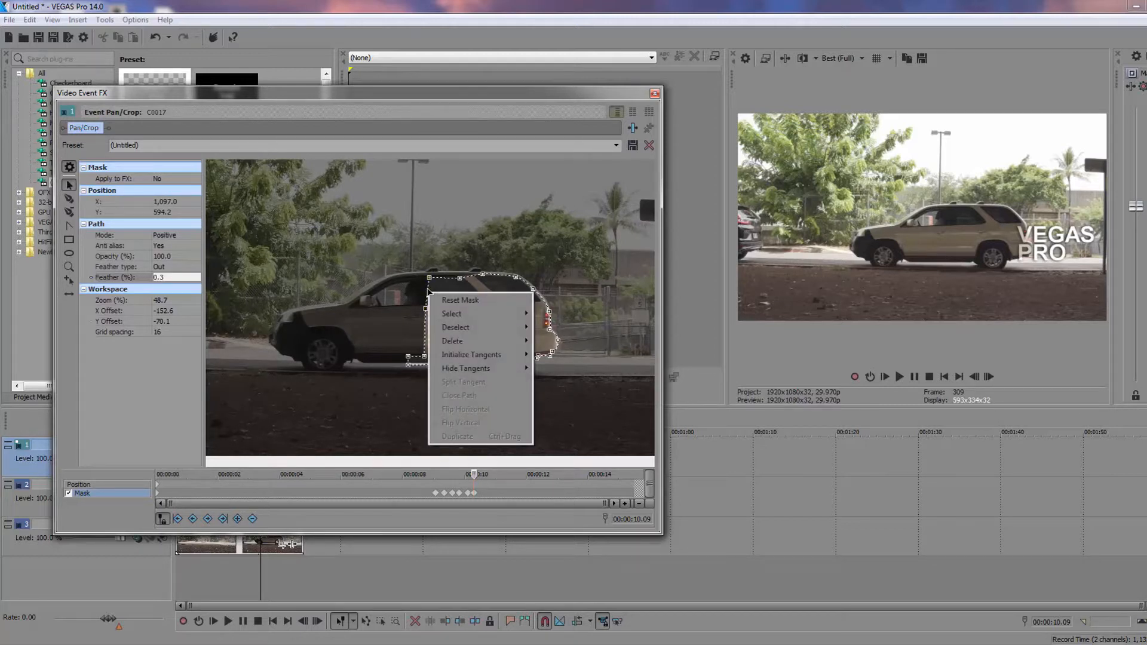
mouse_move(509, 321)
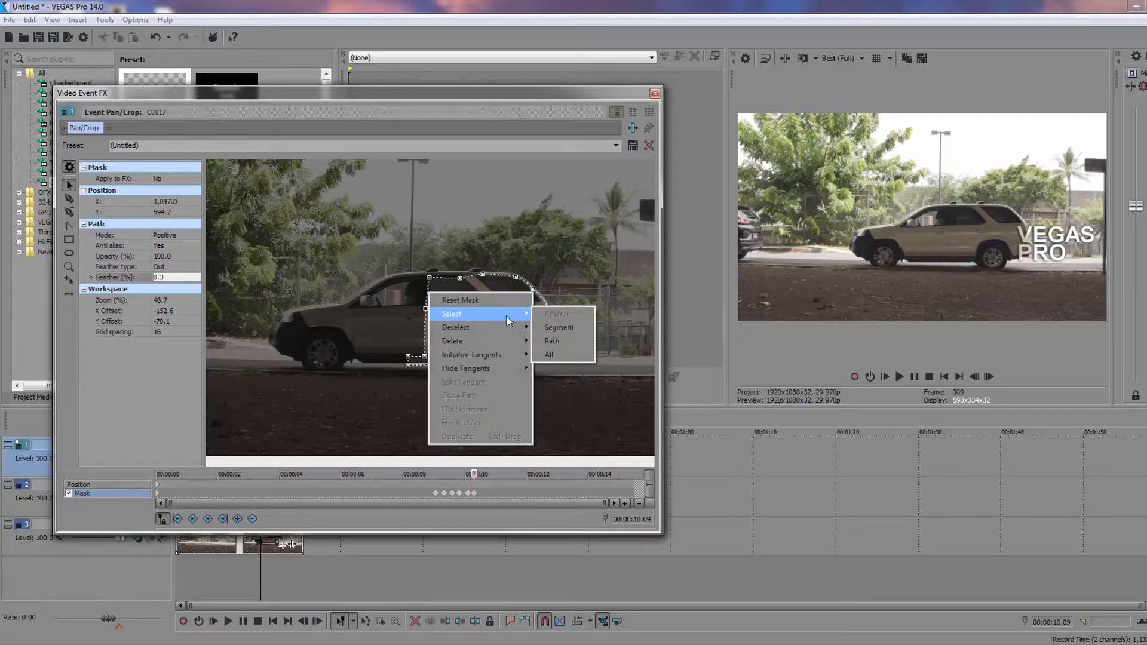
click(564, 357)
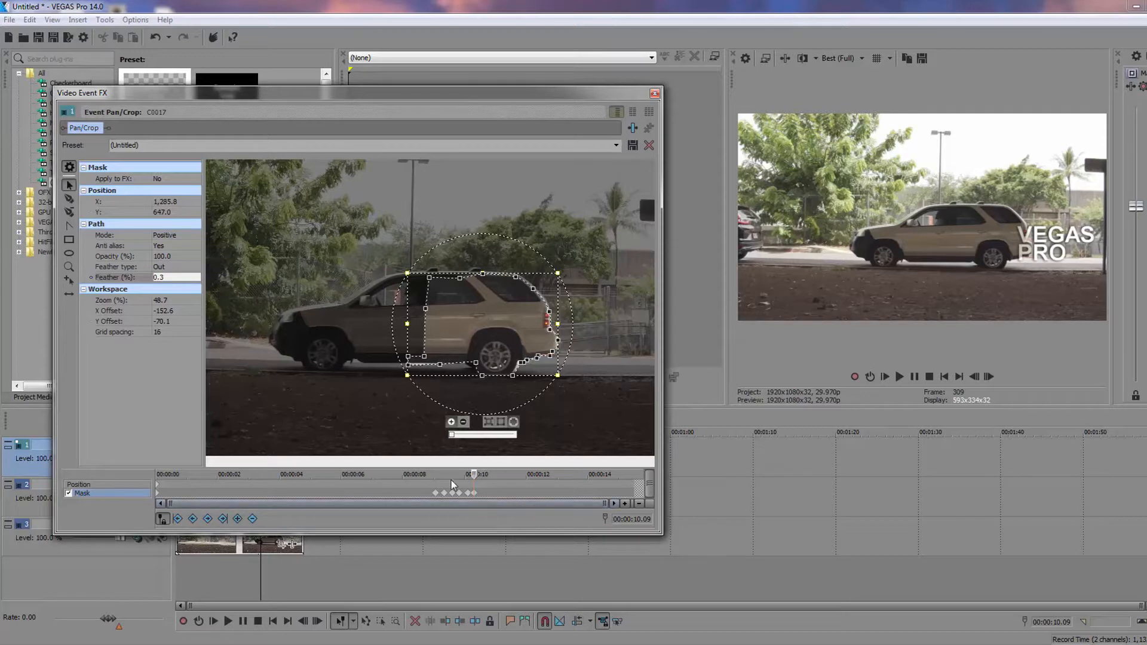
click(483, 494)
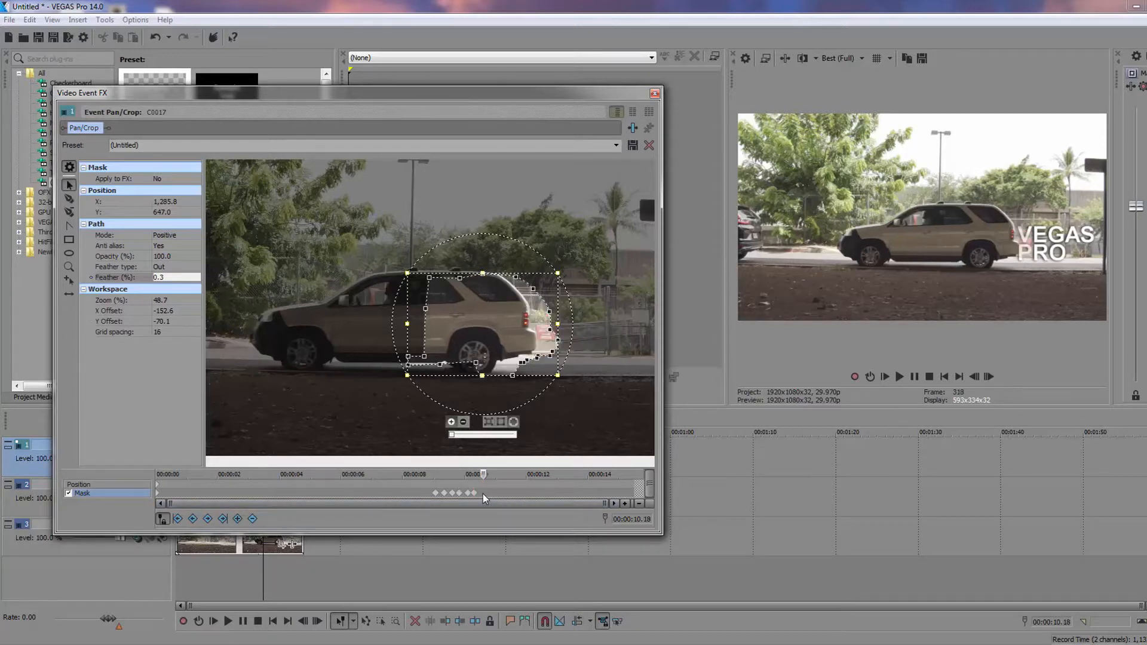
drag(471, 312, 451, 313)
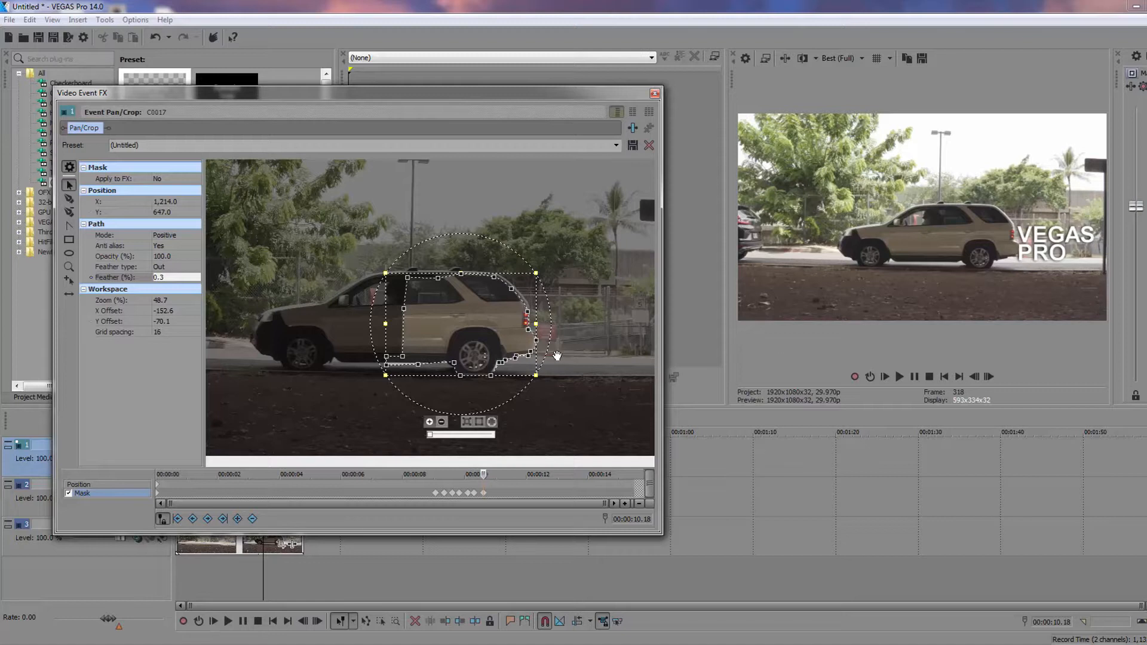
Step: Realign the mask with the SUV's rear half at 00:00:10.27 and 00:00:11.06, keeping all anchors selected
click(492, 496)
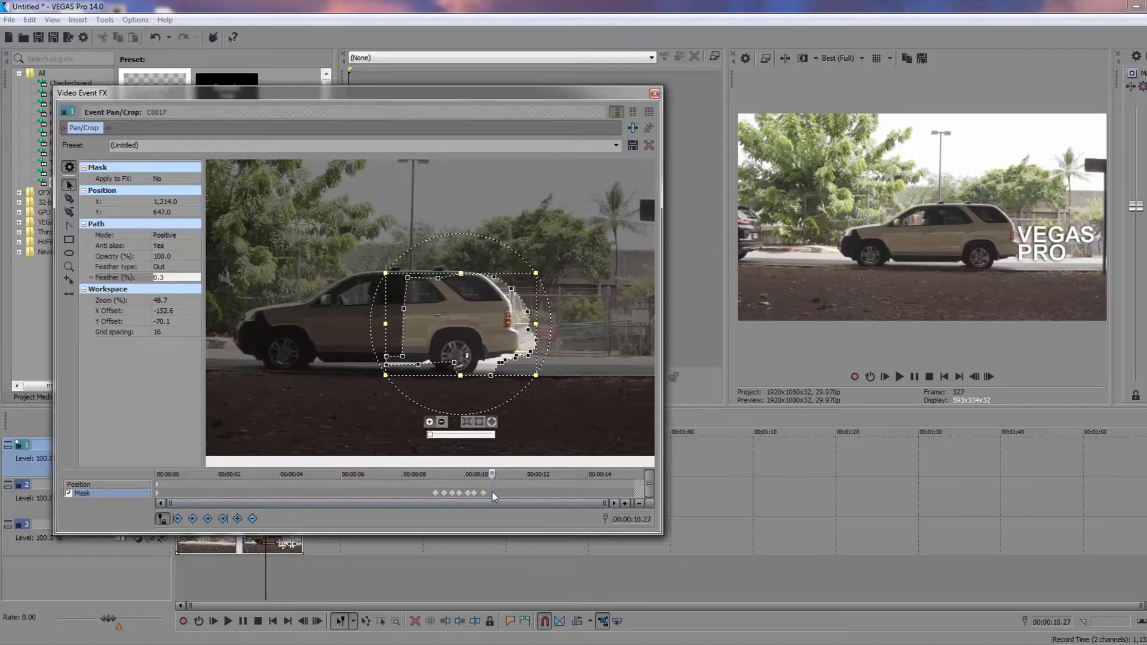
drag(476, 319, 459, 319)
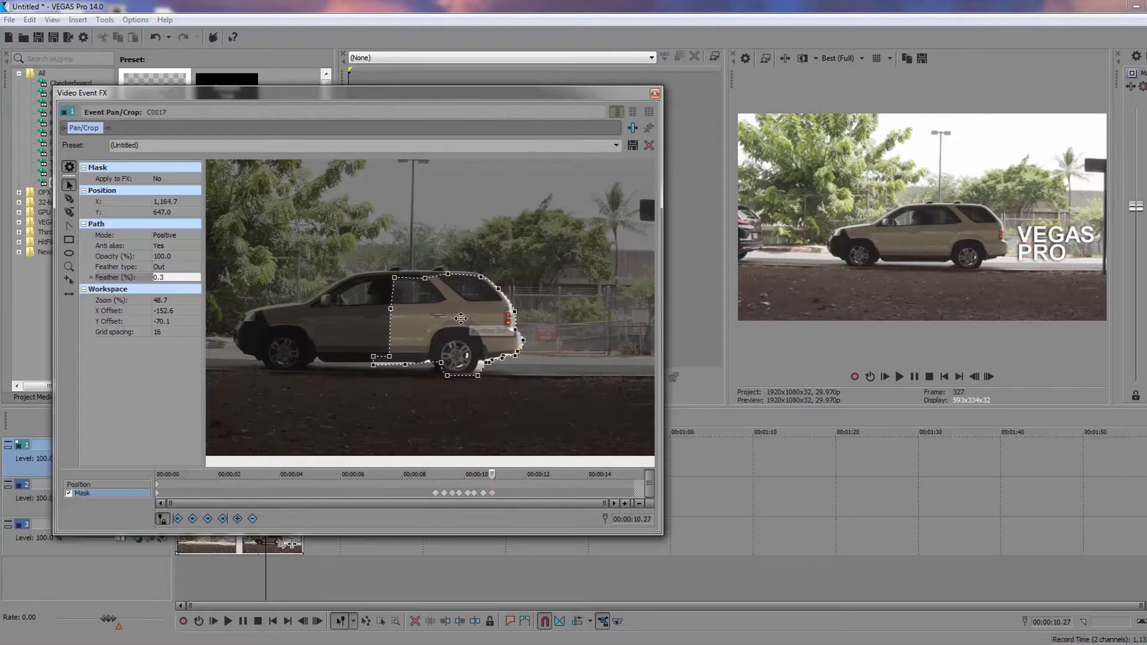
double_click(463, 319)
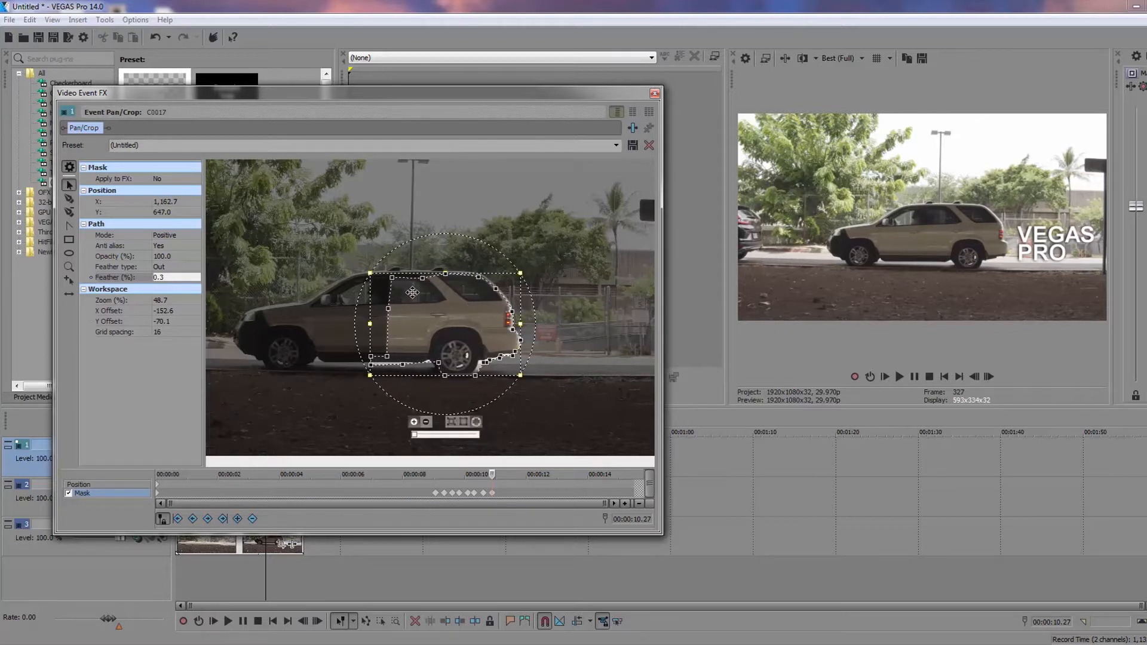
click(502, 493)
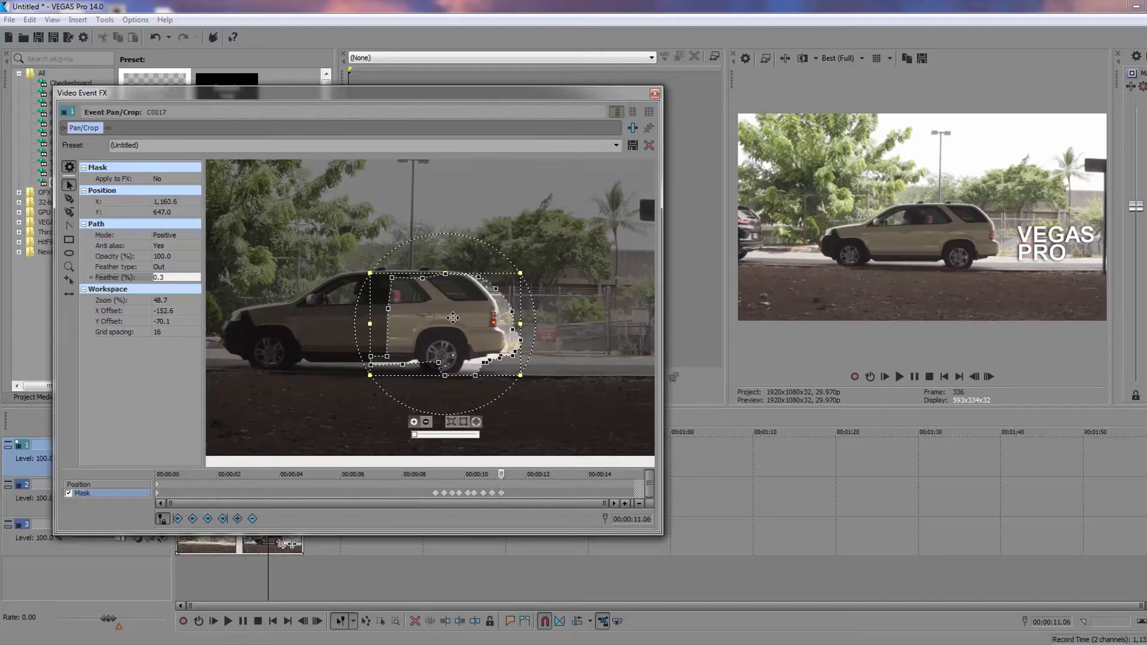
drag(453, 317, 441, 317)
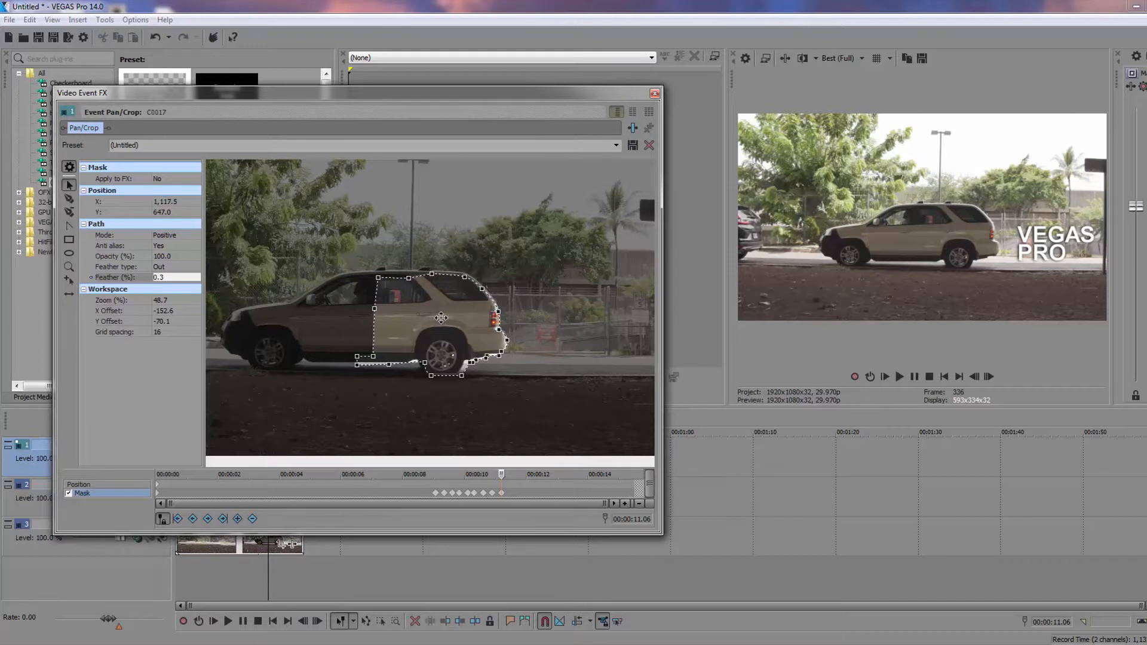
click(441, 317)
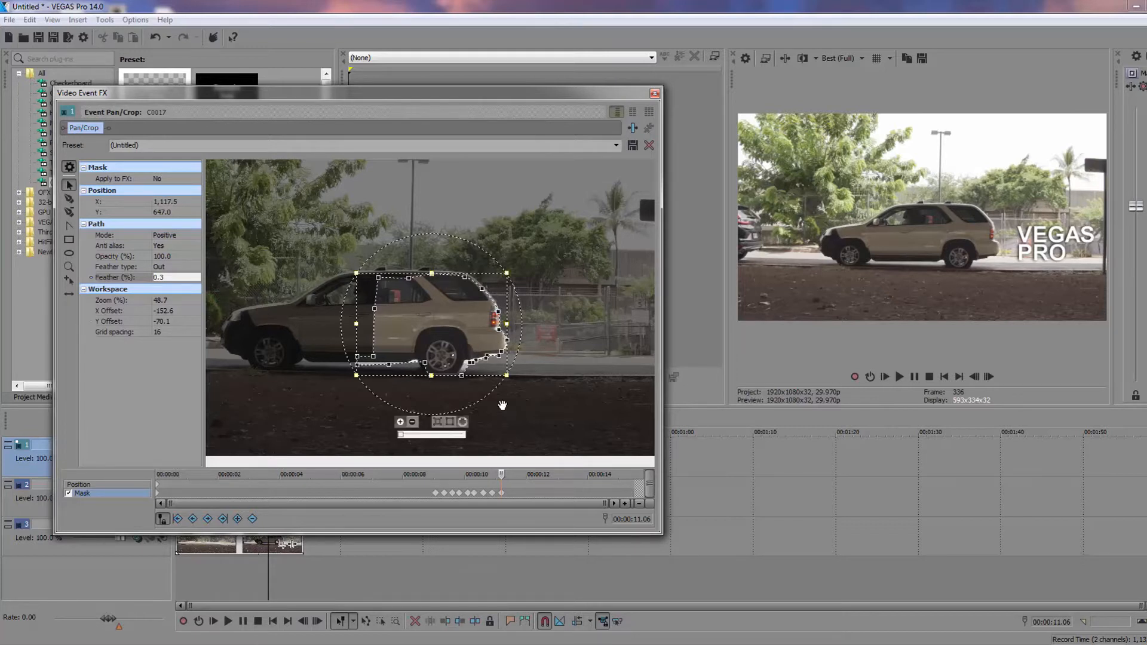
Step: Realign the mask with the slowing SUV's rear half at 00:00:11.15 and 00:00:11.23, keeping all anchors selected
click(511, 491)
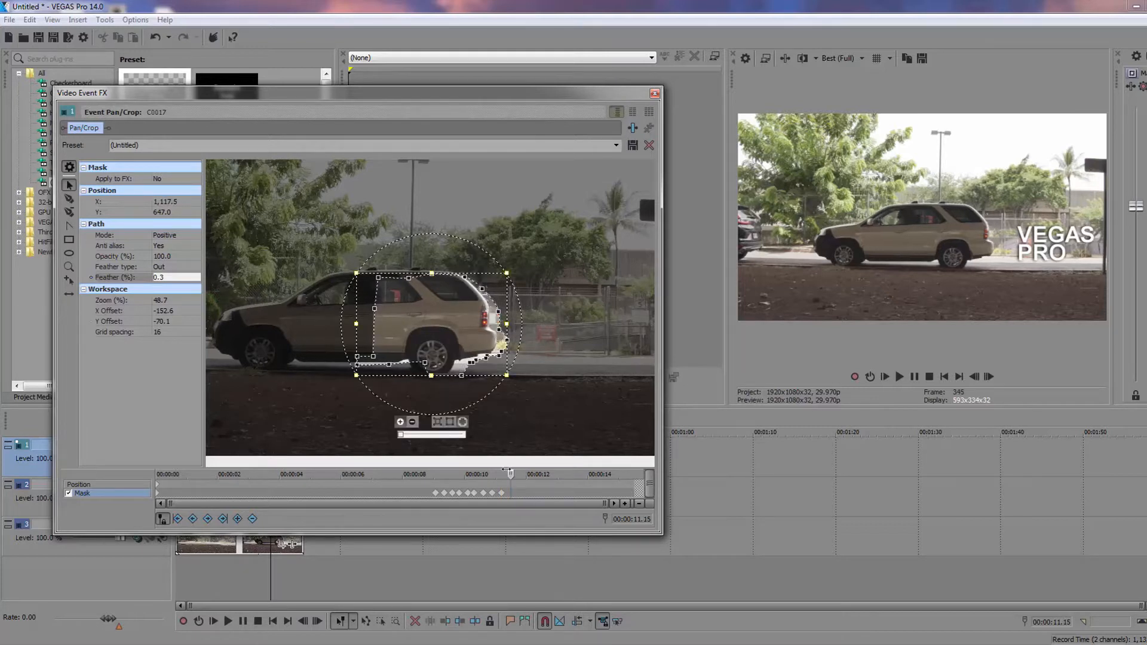
drag(458, 352, 448, 351)
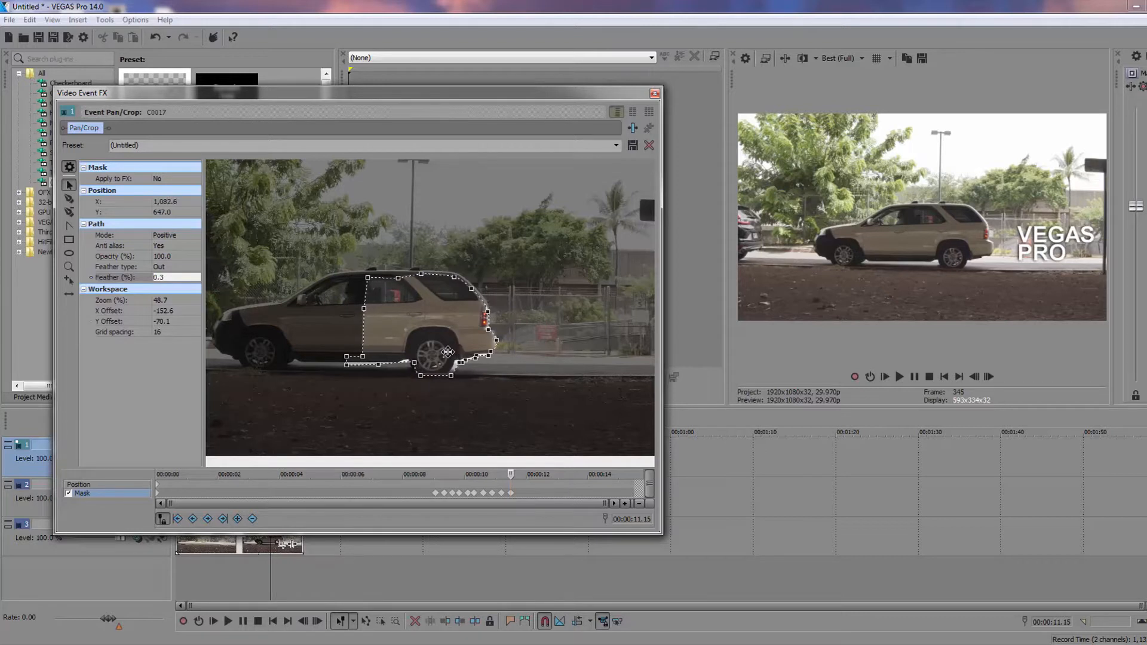
click(448, 352)
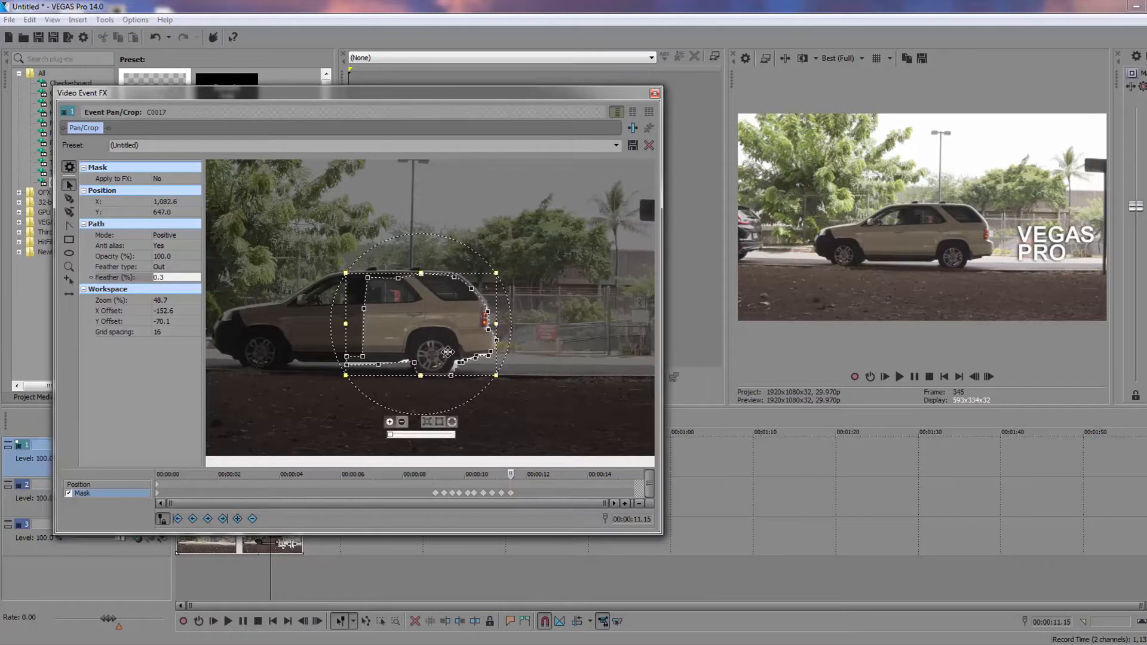
click(519, 493)
drag(425, 315, 423, 315)
click(423, 316)
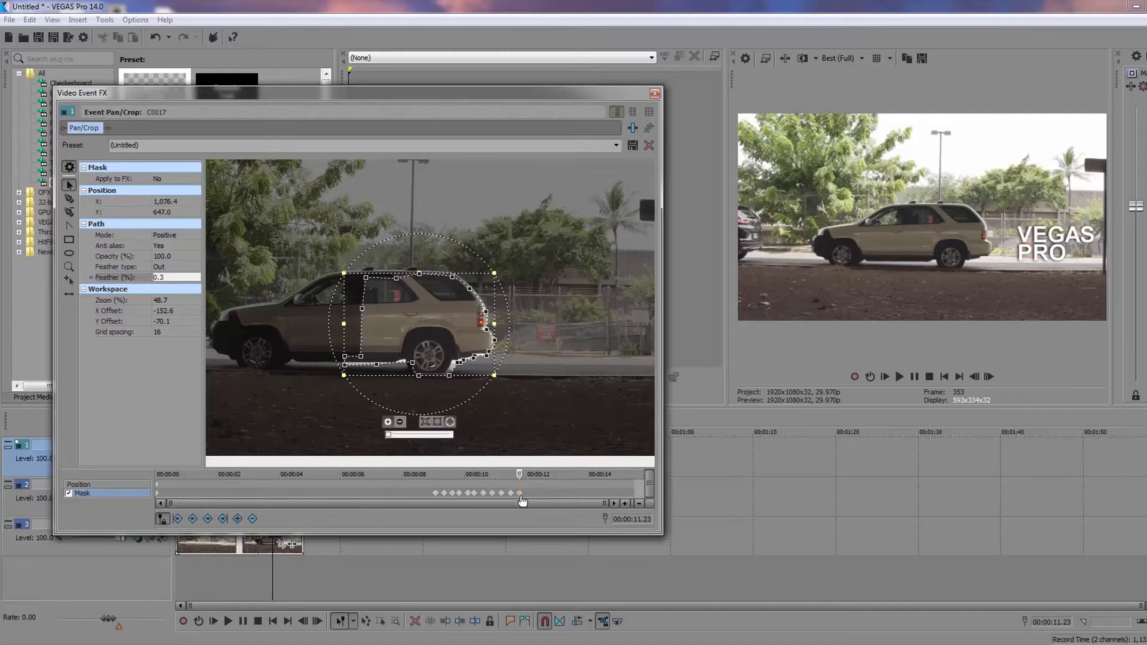
Step: Check the mask's fit on the SUV around 00:00:12.04 and close the event's pan/crop settings
click(531, 493)
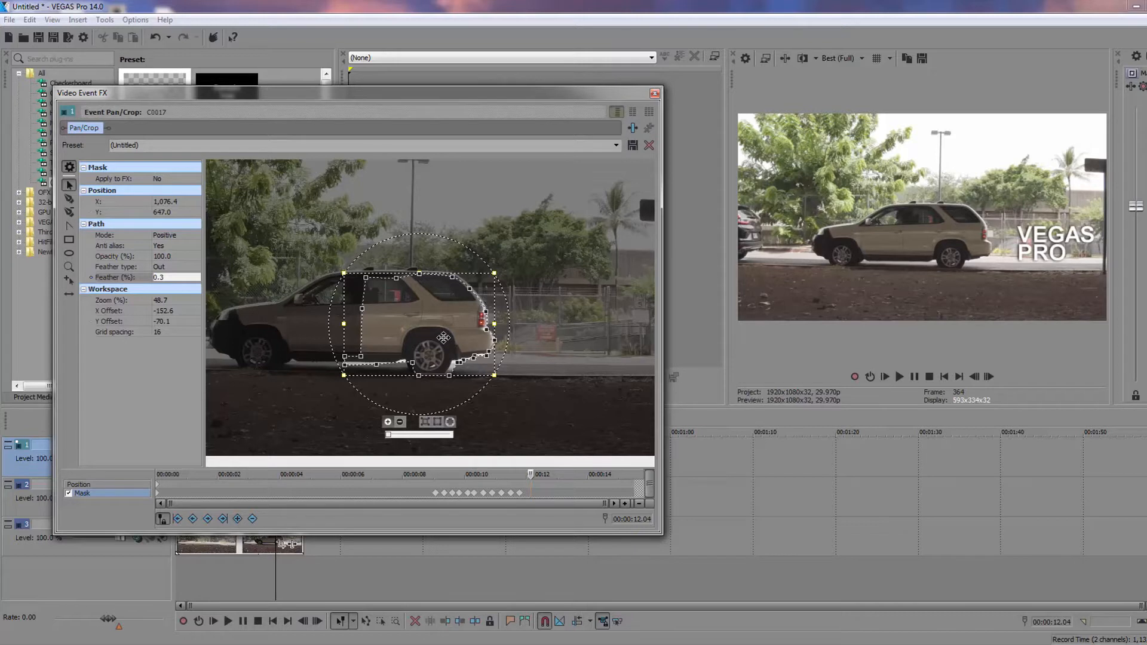
mouse_move(531, 474)
mouse_down()
mouse_move(589, 474)
mouse_move(524, 474)
mouse_up()
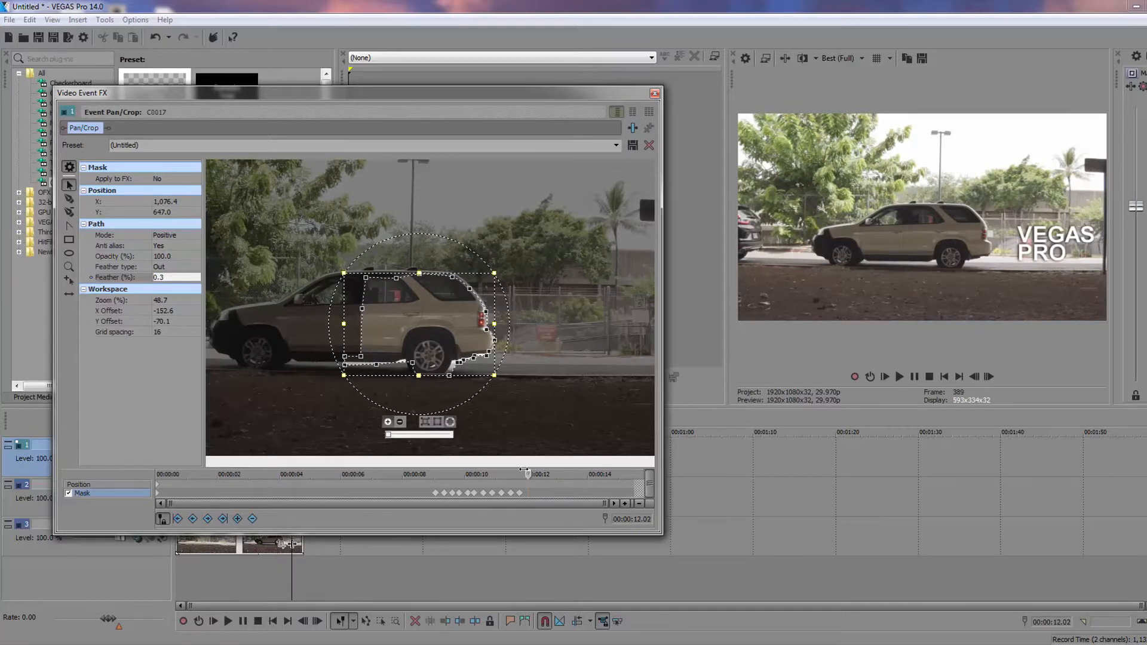
click(655, 94)
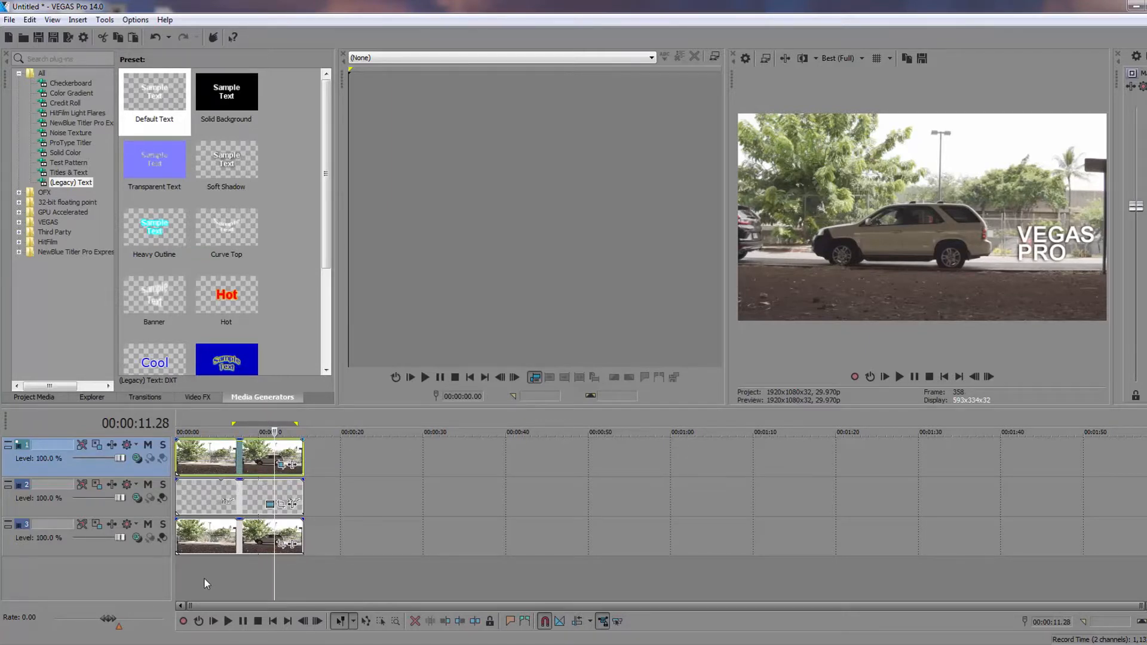
Step: Play the sequence from 00:00:03.14 to review the title reveal, and inspect the frames at 00:00:12.10 and 00:00:09.21
click(205, 579)
key(space)
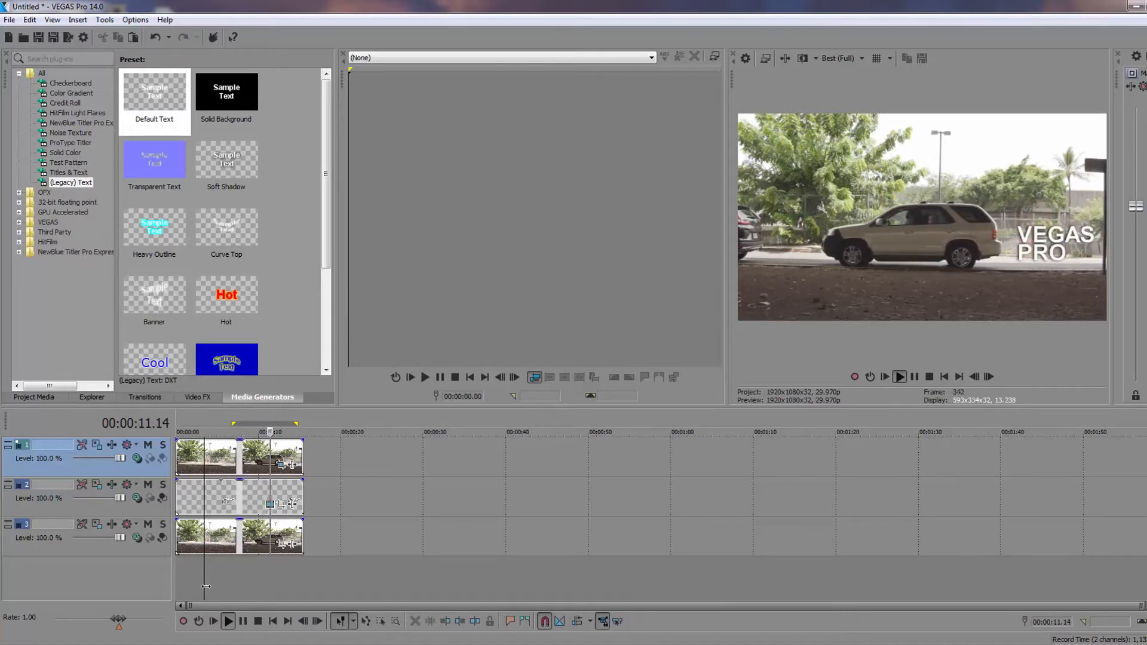
key(space)
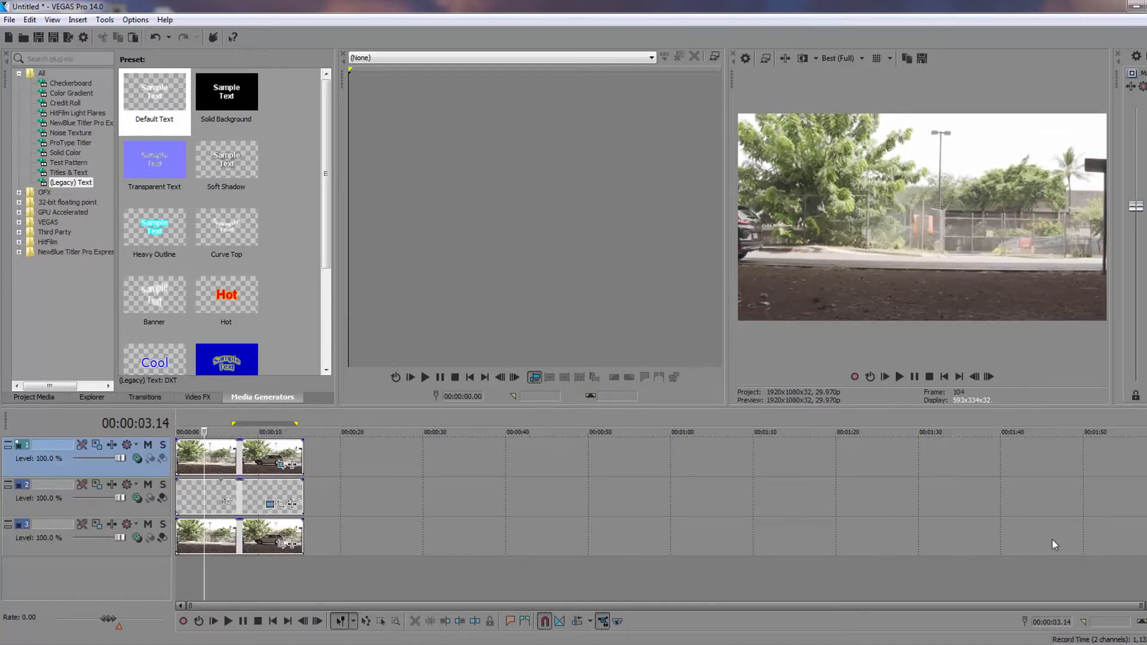
click(278, 569)
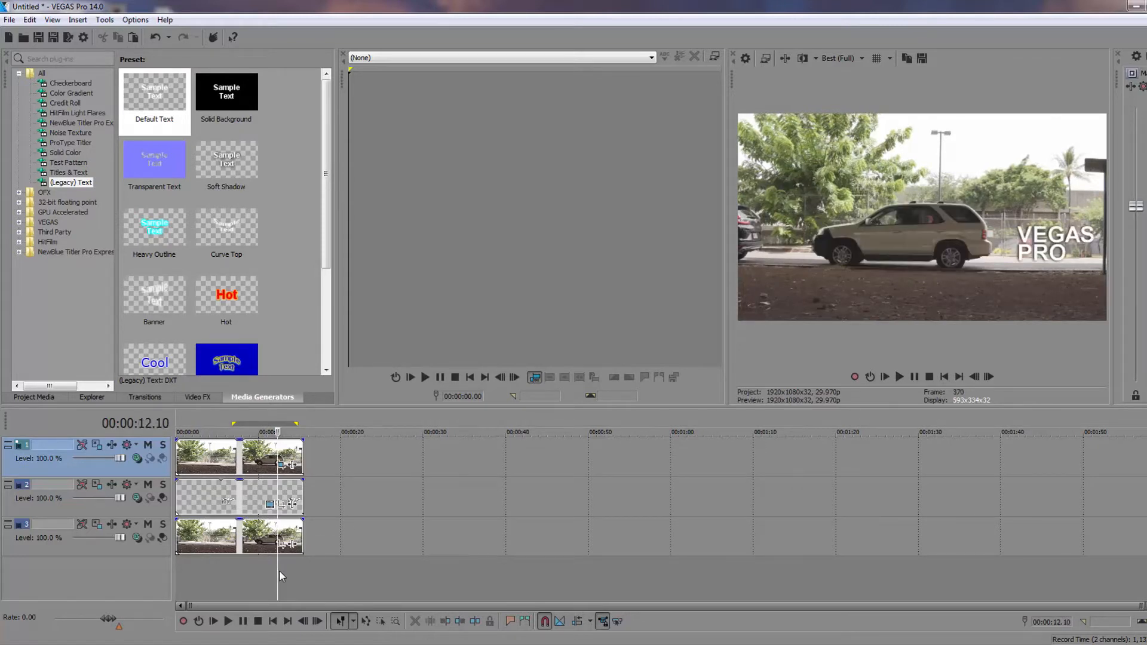
click(256, 571)
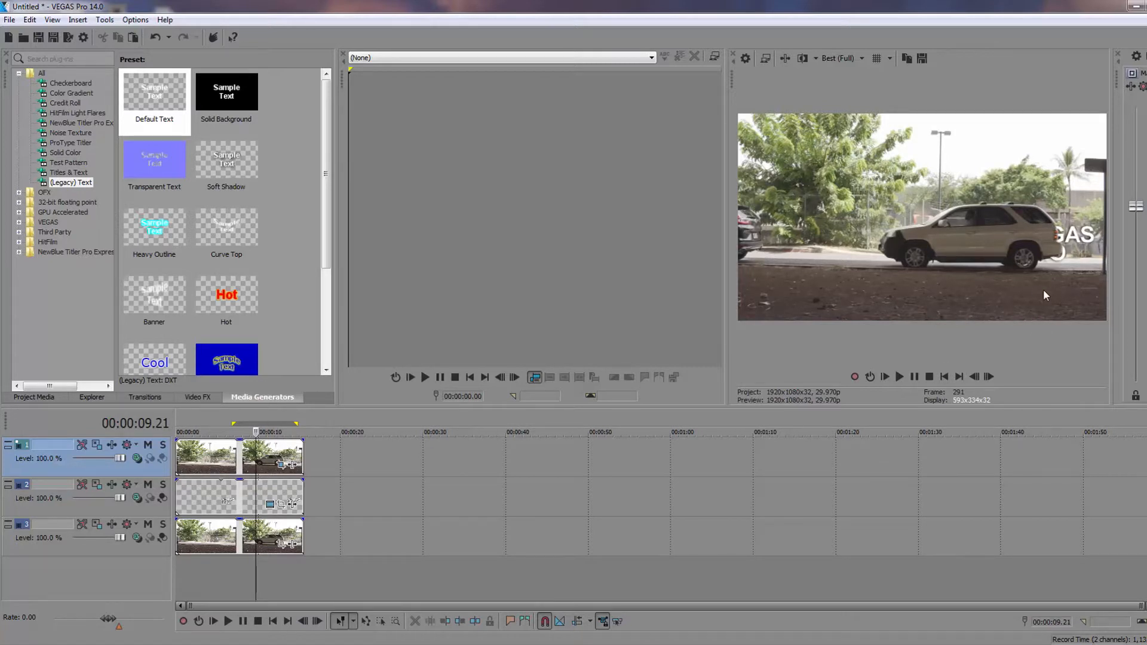
Step: Advance frame by frame from 00:00:09.21 to 00:00:10.23 and inspect the title's edge along the SUV's rear
key(Right)
key(Right)
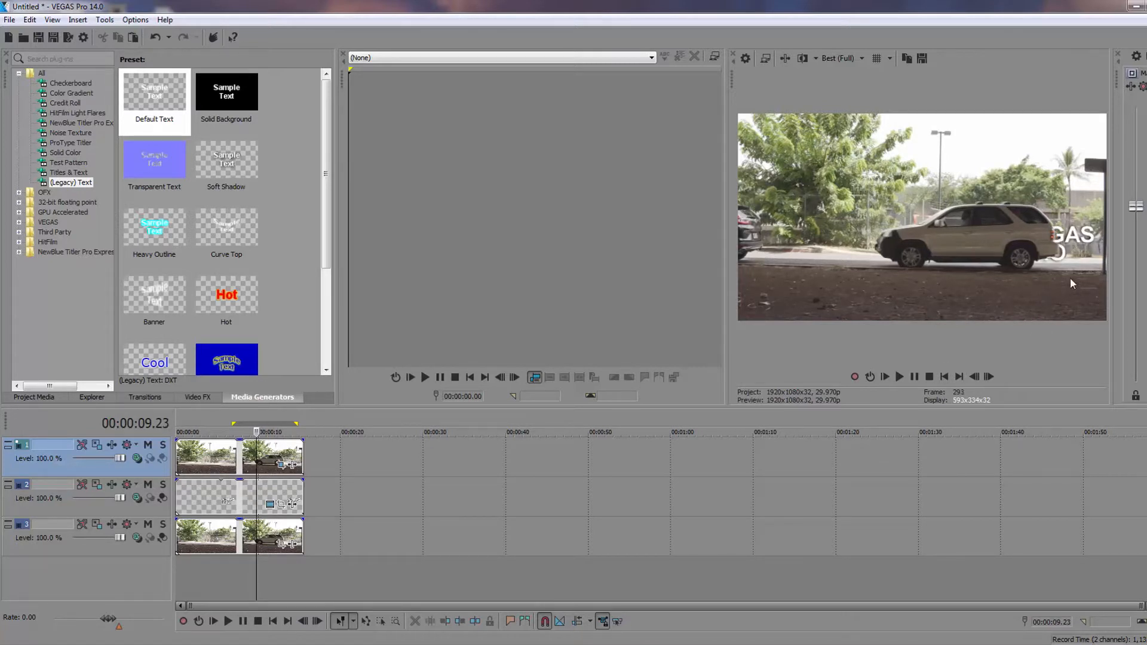
key(Right)
key(Right)
key(Right)
key(Right)
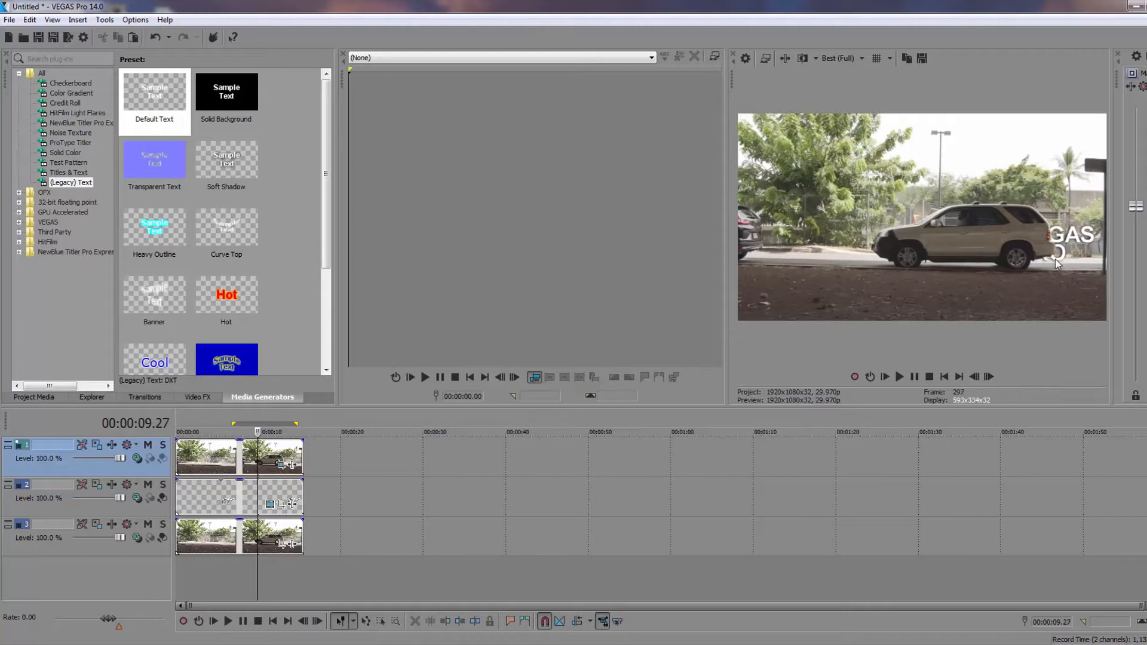
key(Right)
key(Right)
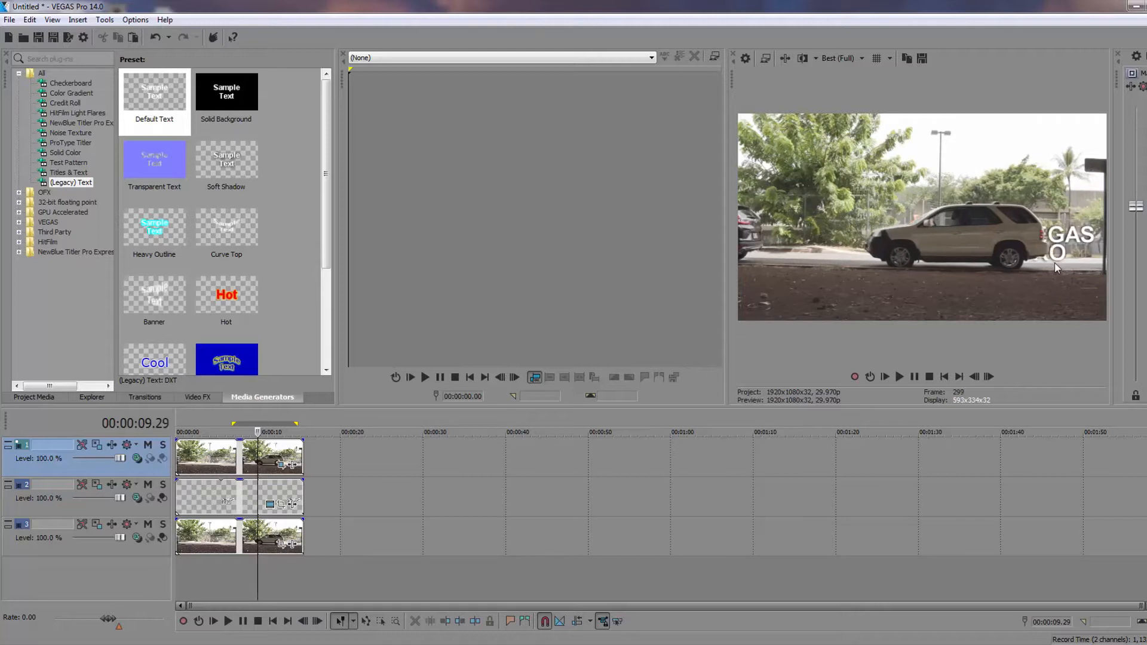
key(Right)
key(Right)
key(Right)
key(Right)
key(Right)
key(Right)
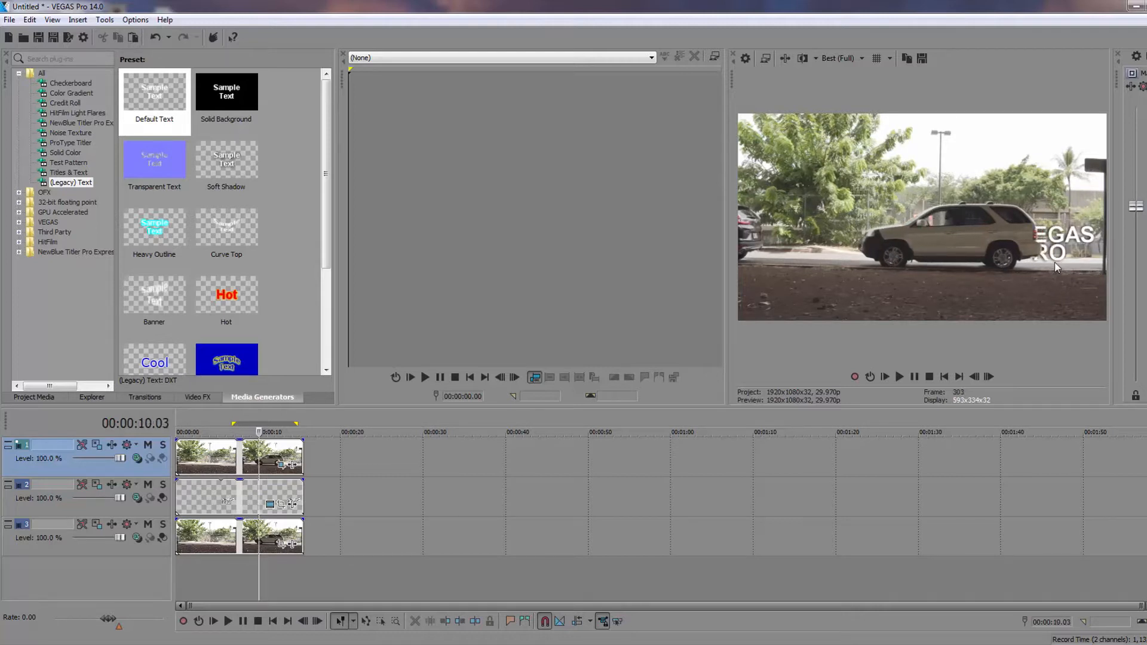
key(Right)
key(Right)
key(Right)
key(Right)
key(Right)
key(Right)
key(Right)
key(Right)
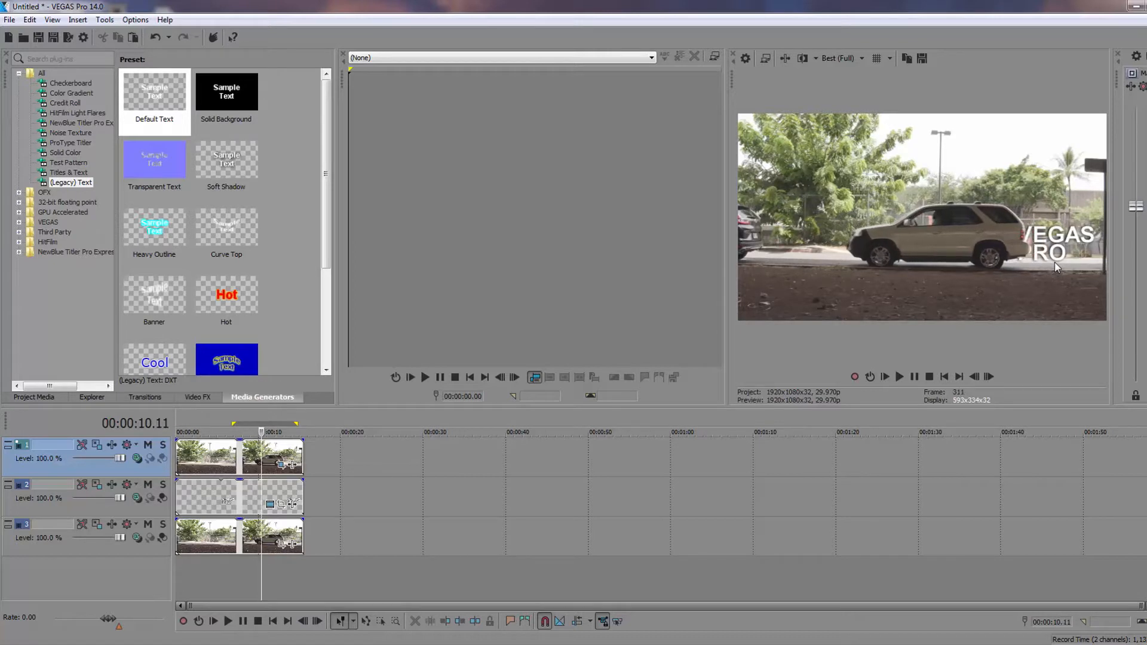
key(Right)
key(Right)
key(Right)
key(Right)
key(Right)
key(Right)
key(Right)
key(Right)
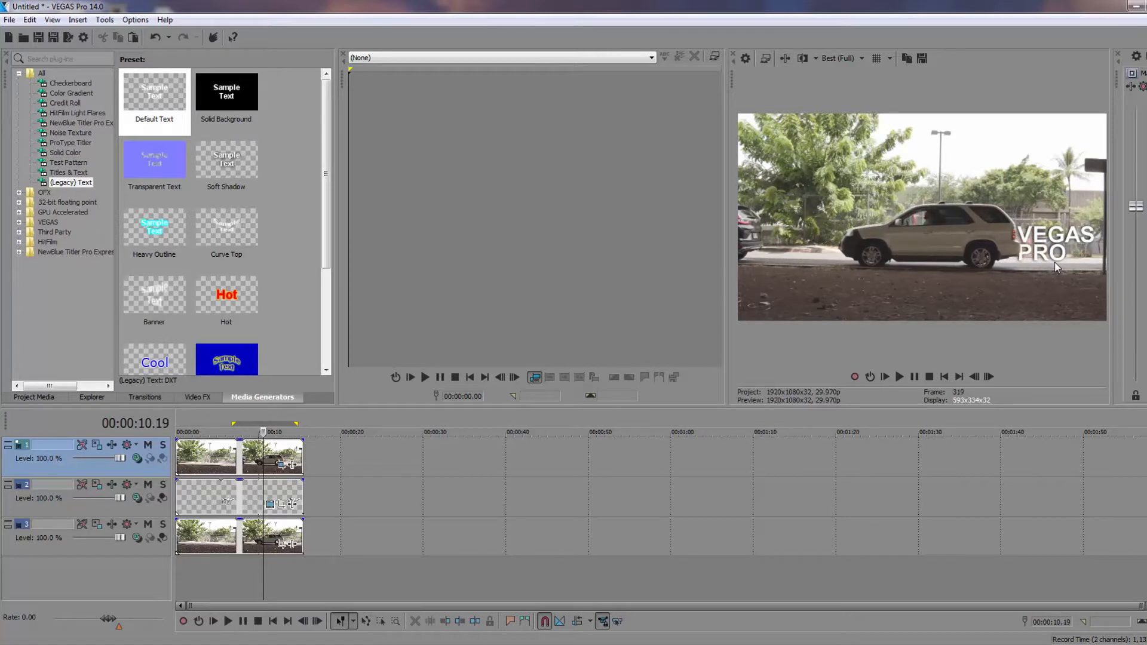
key(Right)
key(Right)
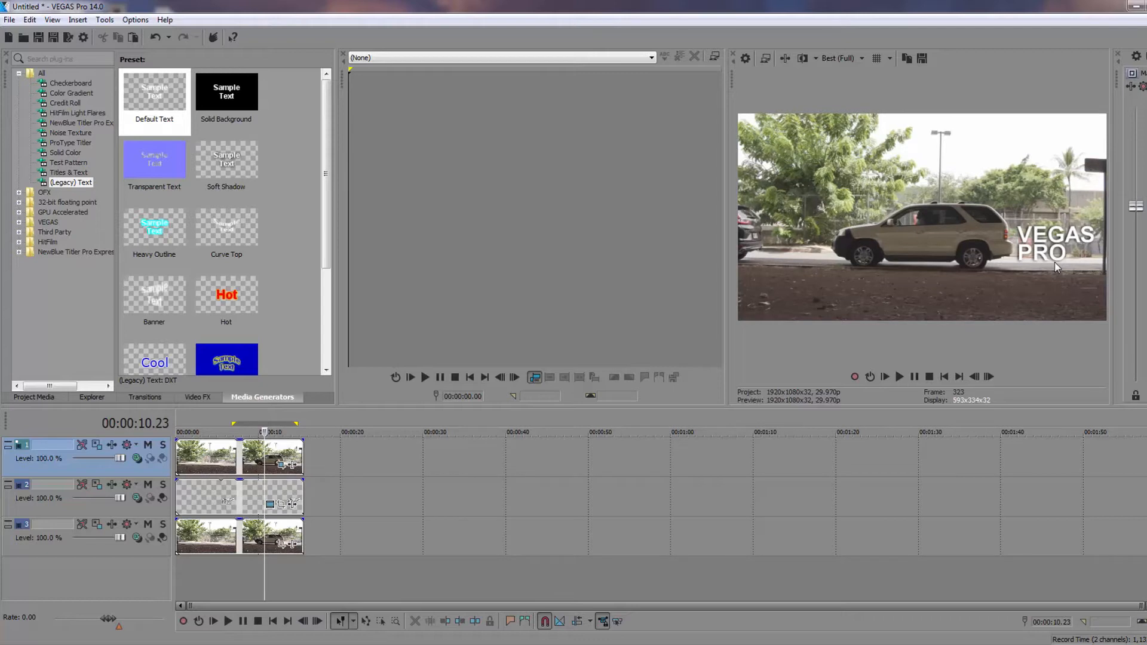